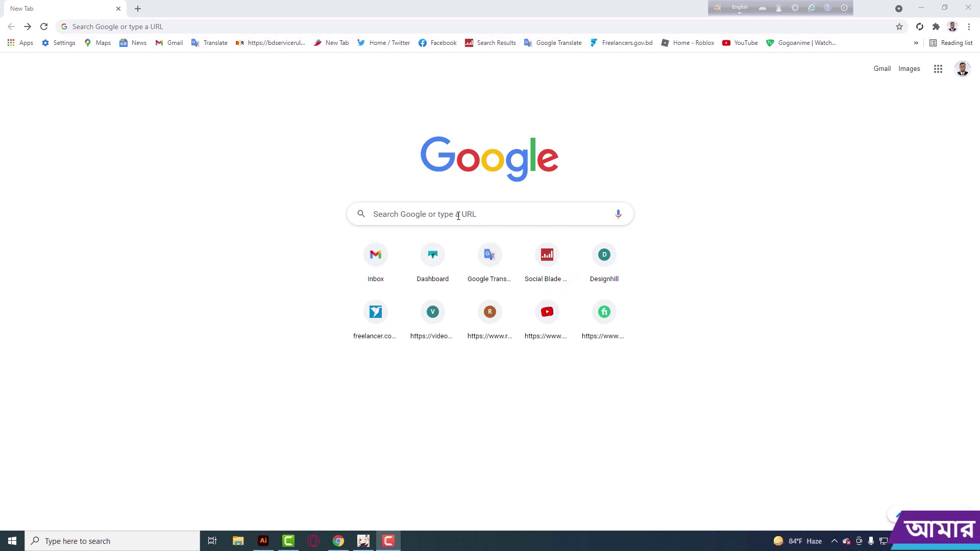
Step: Search Google for 'flare'
left_click(458, 216)
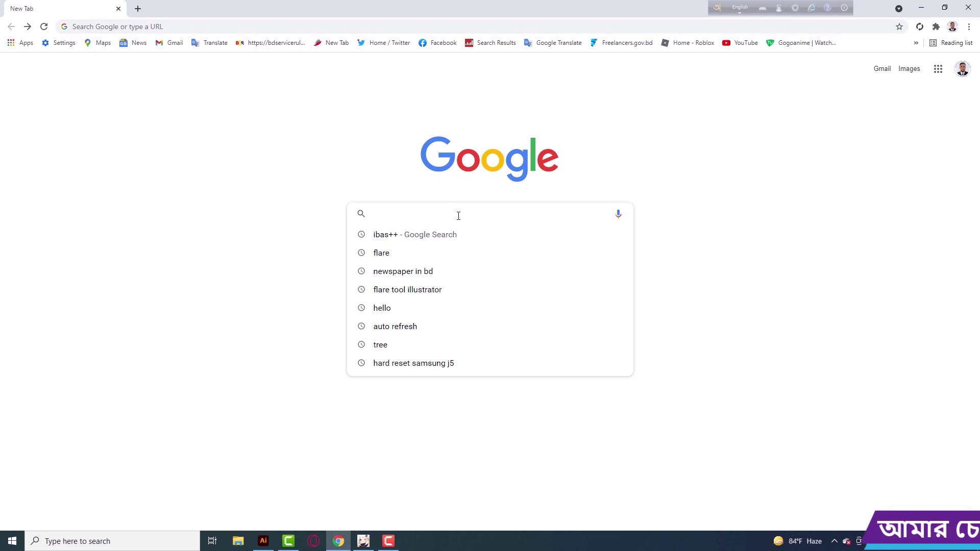
type("fl")
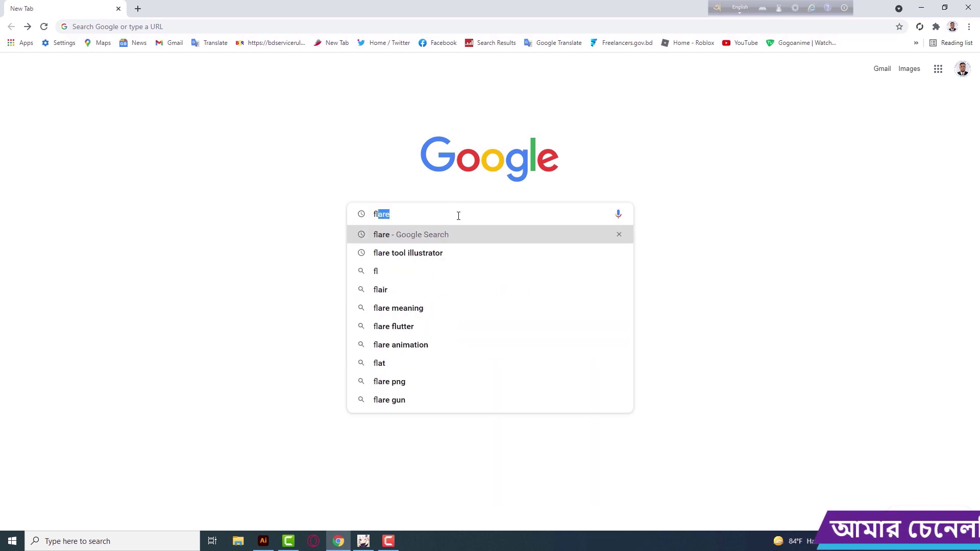
type("are")
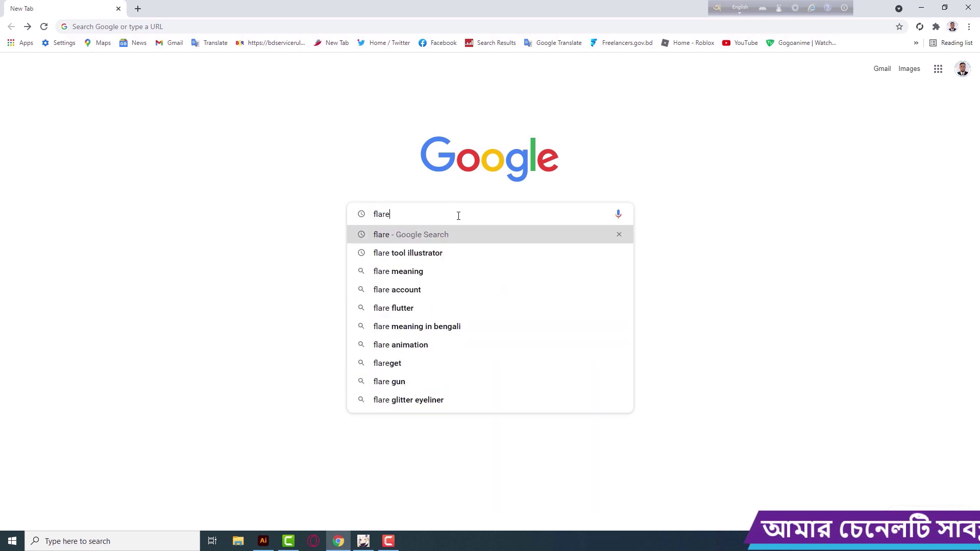
key("Return")
Step: Browse the flare image results and preview the Right Lens Flare Effect image
left_click(140, 98)
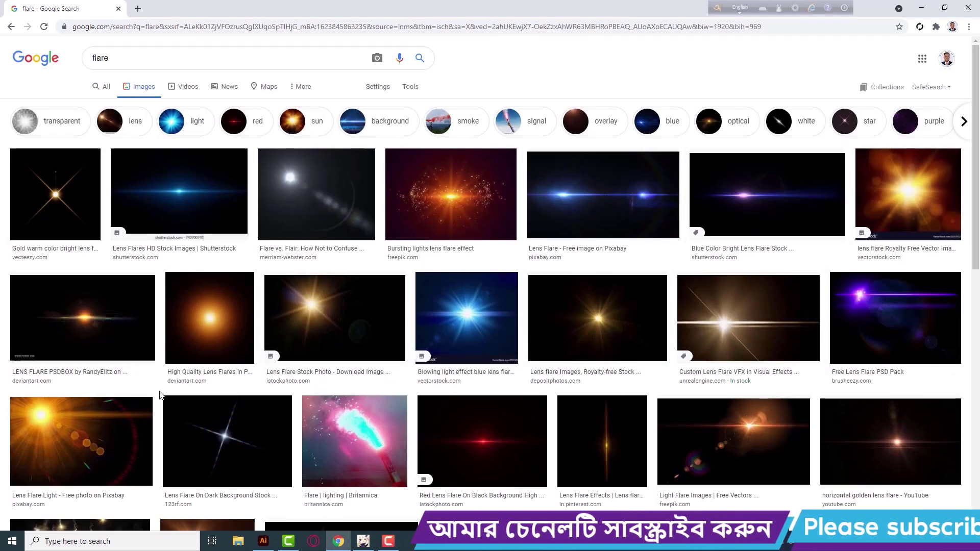
scroll(204, 409, "down", 3)
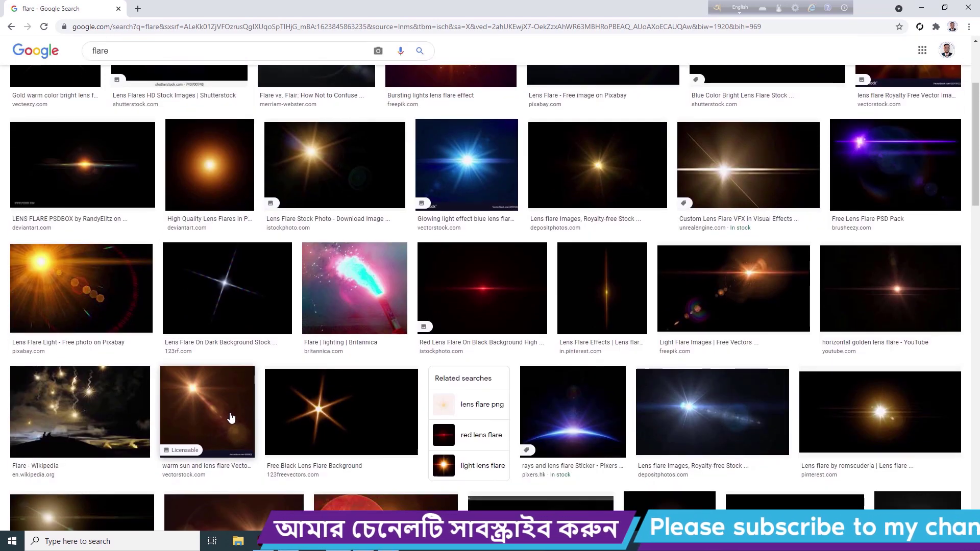
scroll(224, 411, "down", 5)
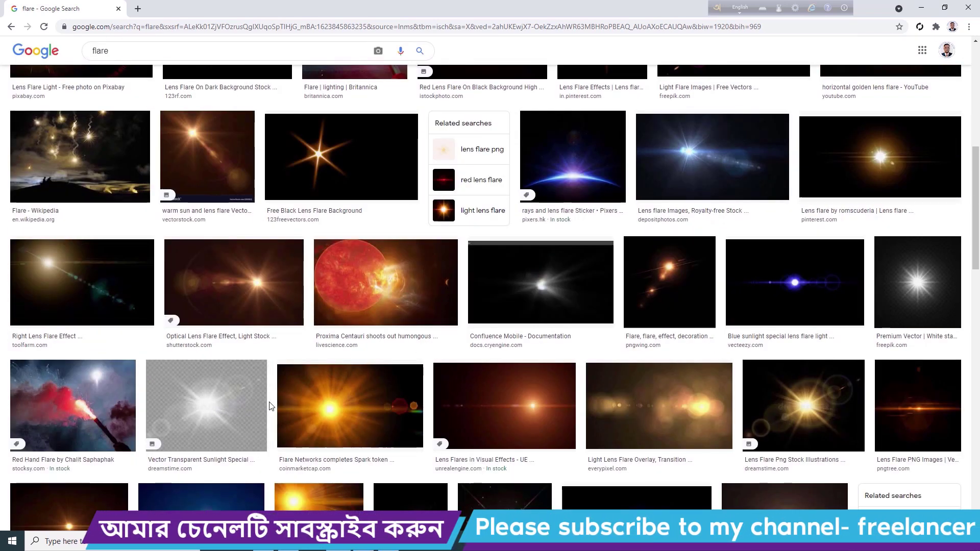
left_click(79, 285)
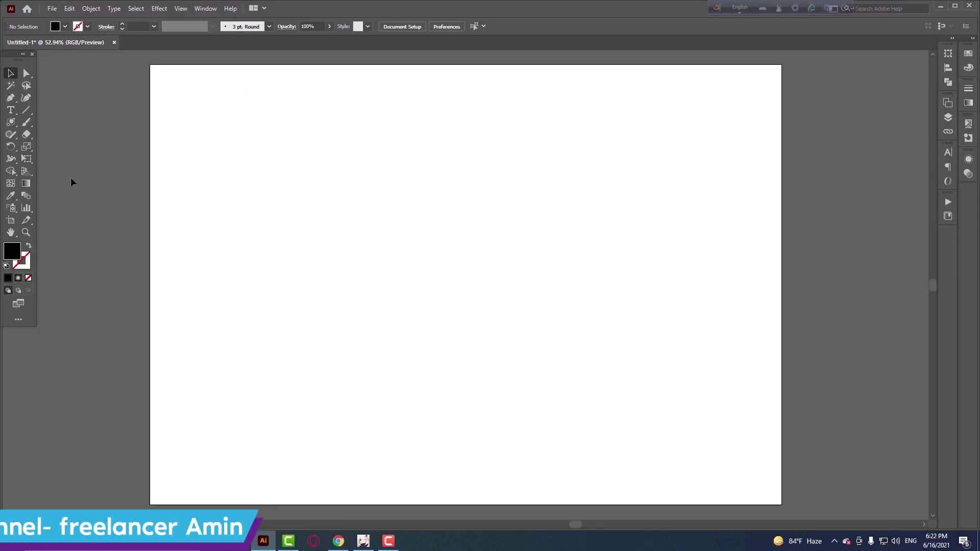
Step: Draw a lens flare near the artboard centre with the Flare Tool
left_click(13, 123)
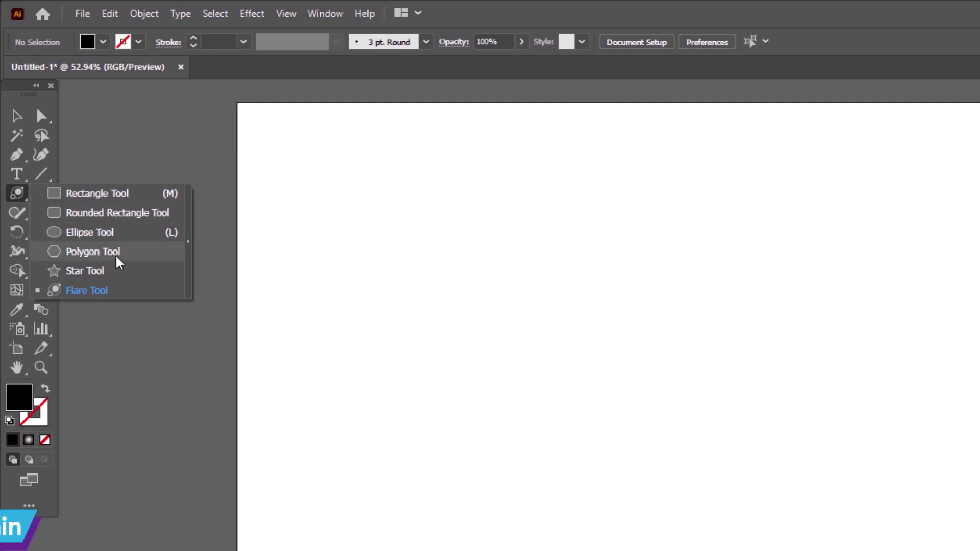
left_click(82, 292)
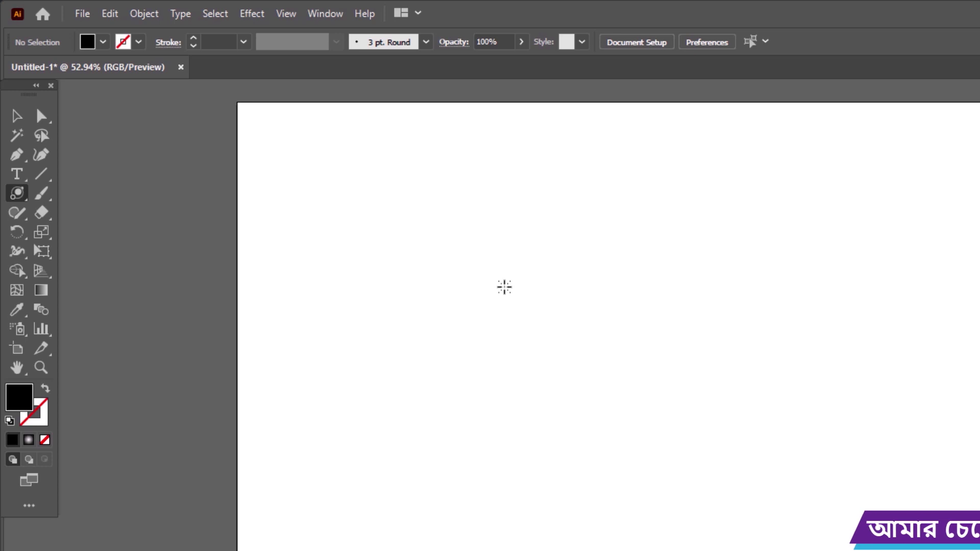
left_click_drag(505, 287, 528, 346)
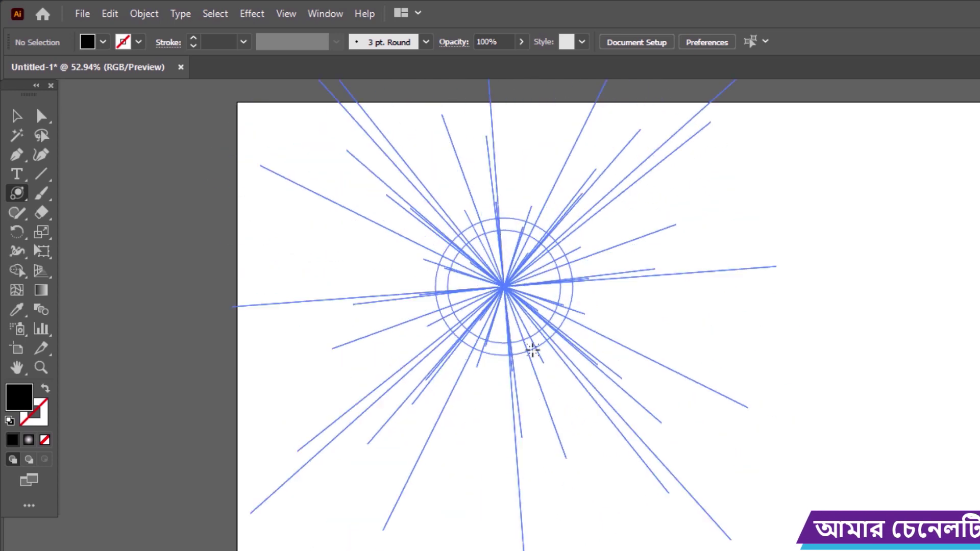
Step: Reposition the flare, settling it slightly toward the artboard centre
key("v")
left_click_drag(557, 296, 691, 449)
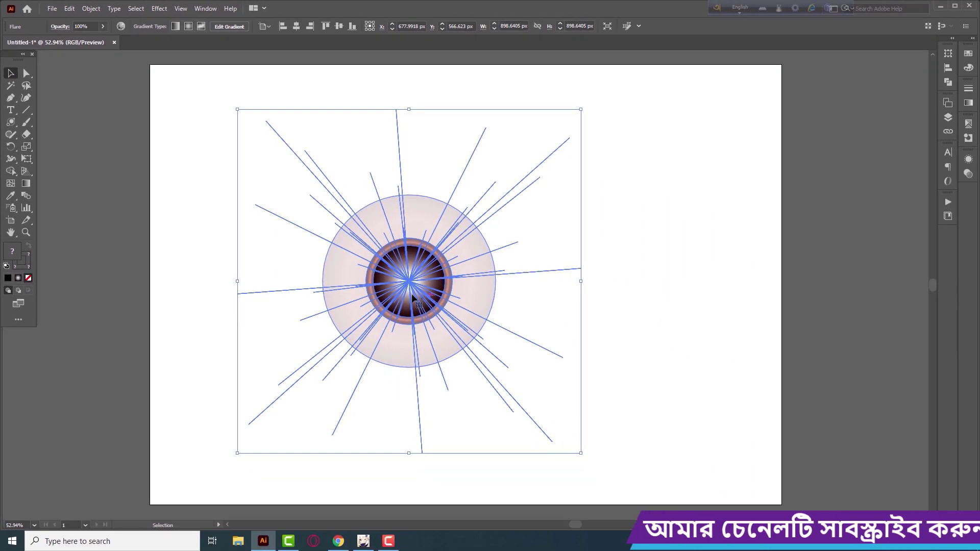
left_click_drag(411, 286, 374, 257)
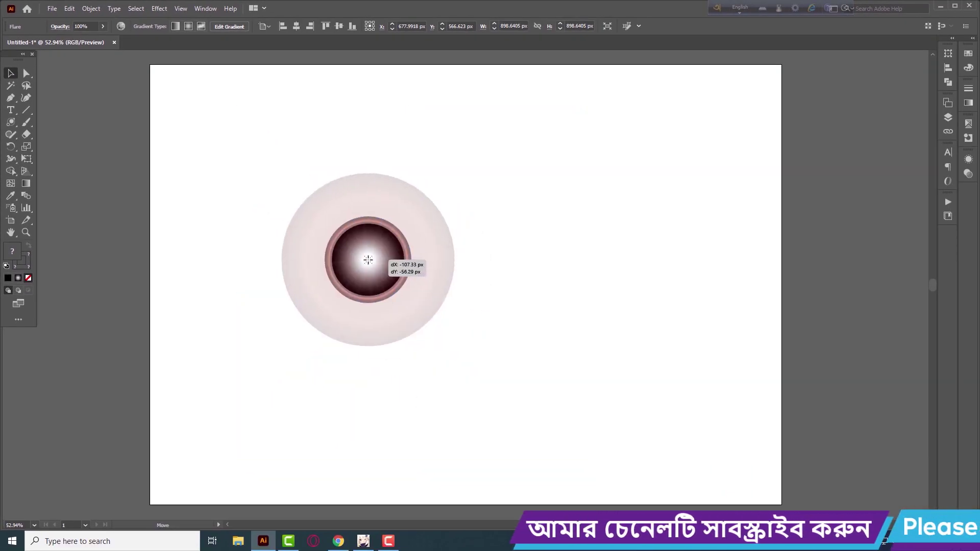
left_click_drag(368, 260, 368, 264)
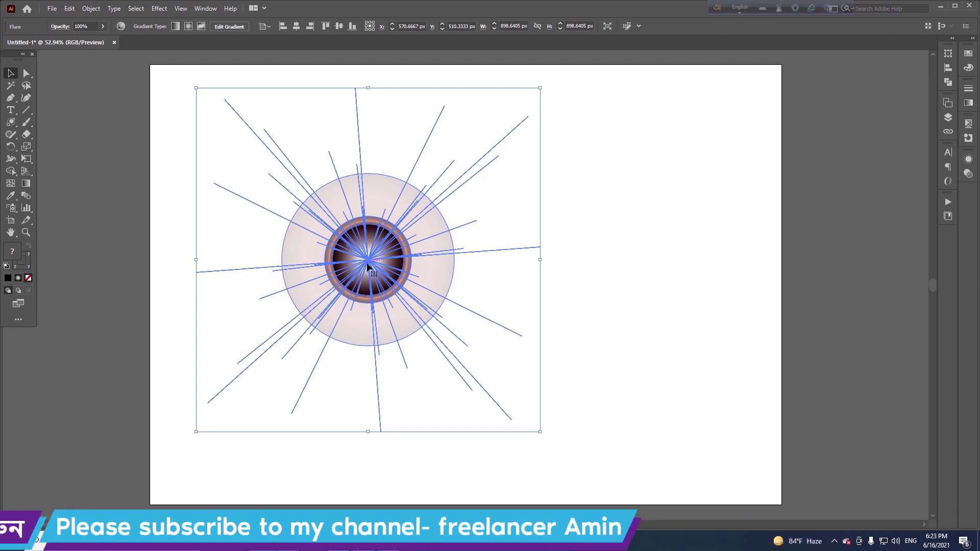
left_click_drag(368, 265, 424, 279)
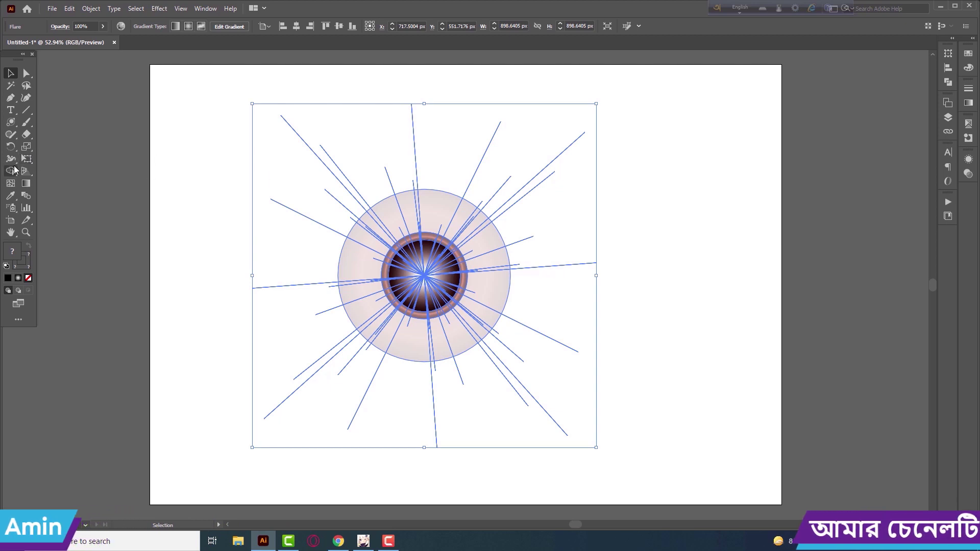
Step: Draw a black rectangle covering the whole artboard
left_click(15, 127)
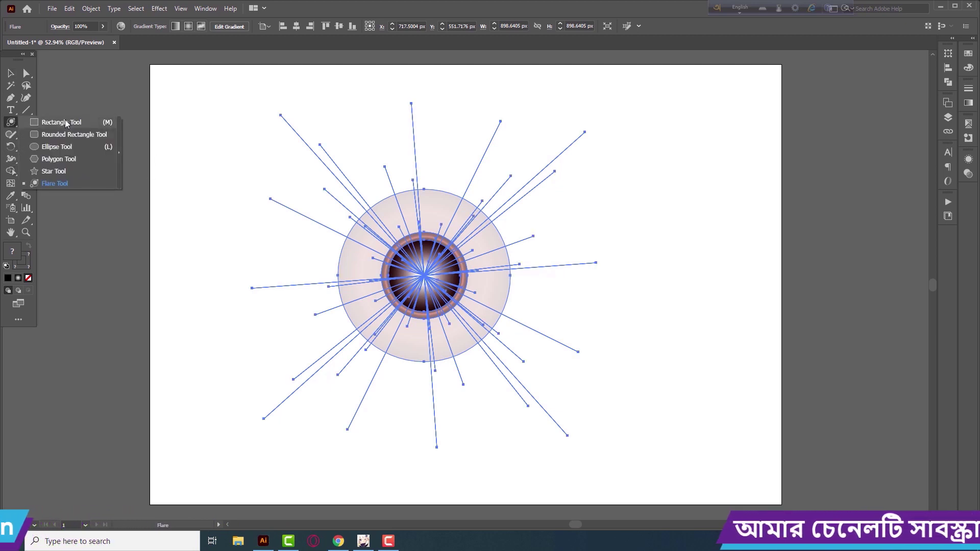
left_click_drag(15, 127, 51, 123)
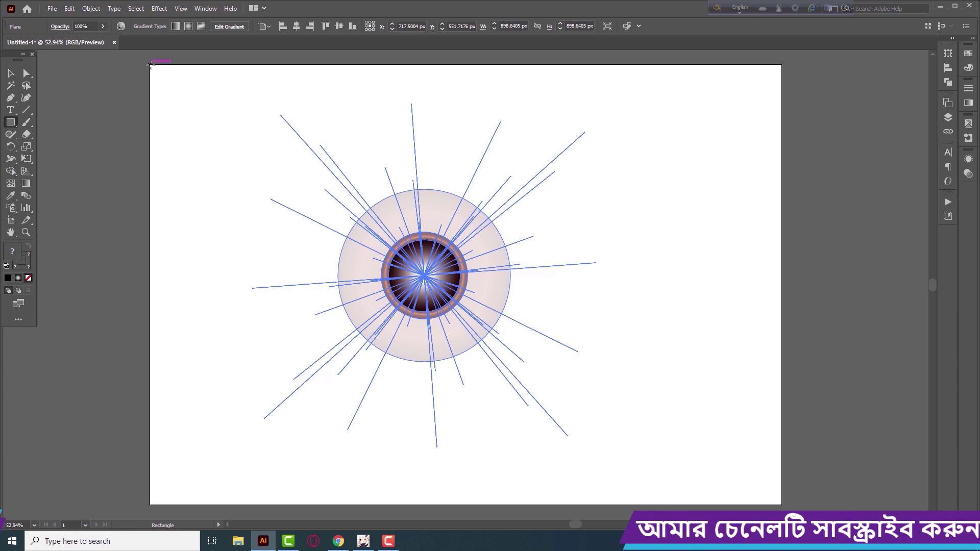
mouse_move(150, 65)
left_mouse_down()
mouse_move(773, 479)
mouse_move(782, 505)
left_mouse_up()
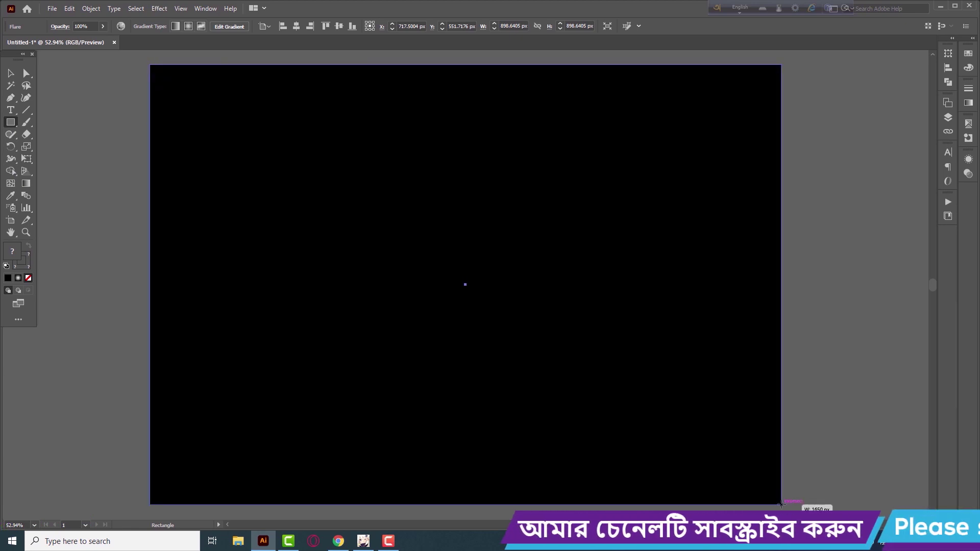
Step: Send the black rectangle behind the flare and select it
left_click(10, 73)
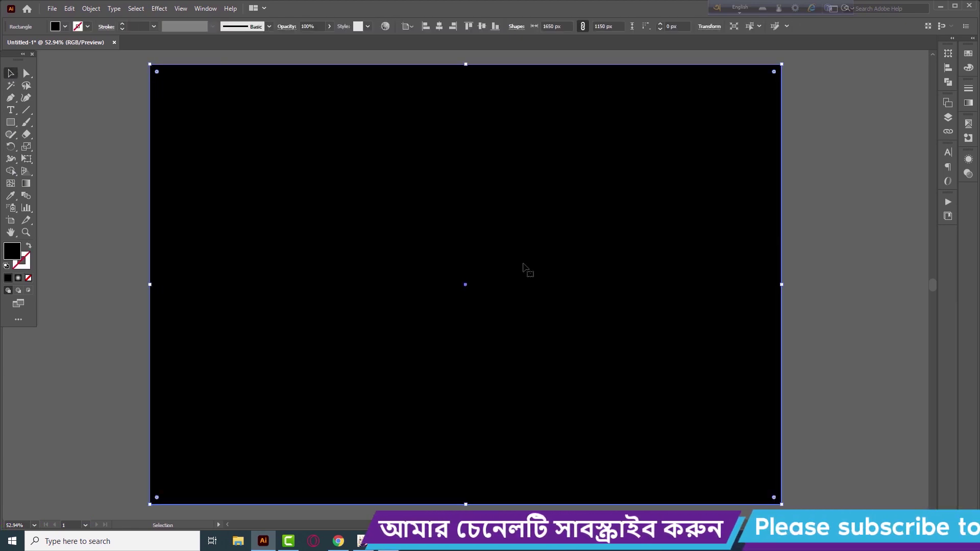
right_click(525, 265)
mouse_move(553, 449)
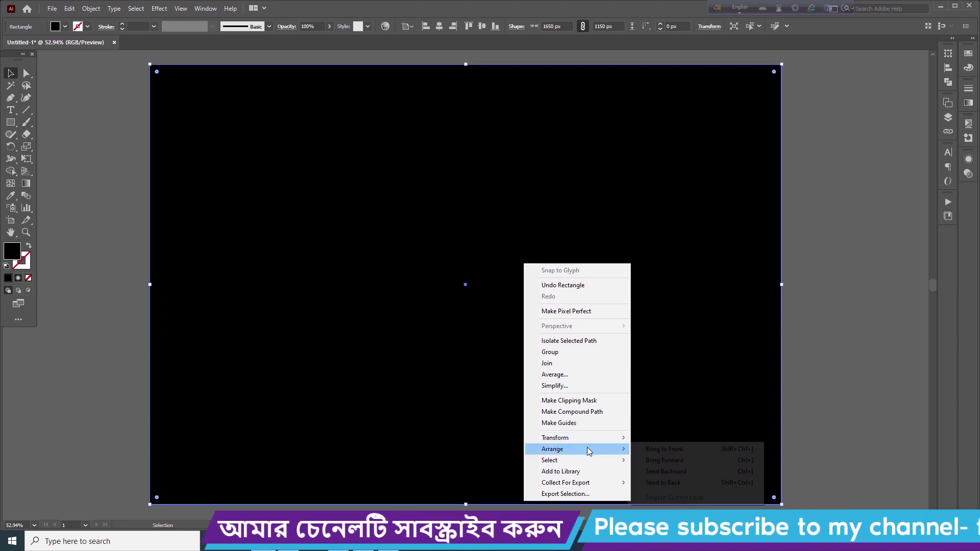
left_click(679, 483)
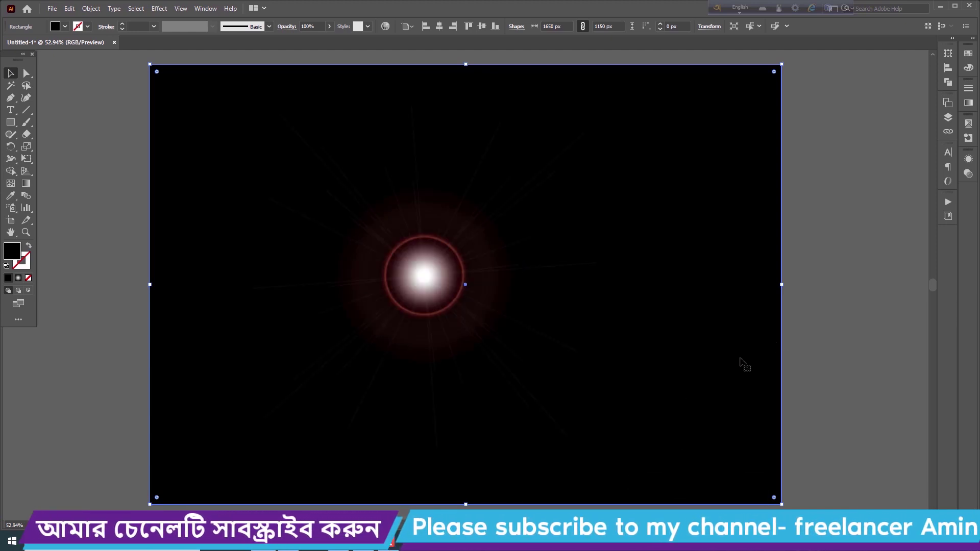
left_click(801, 342)
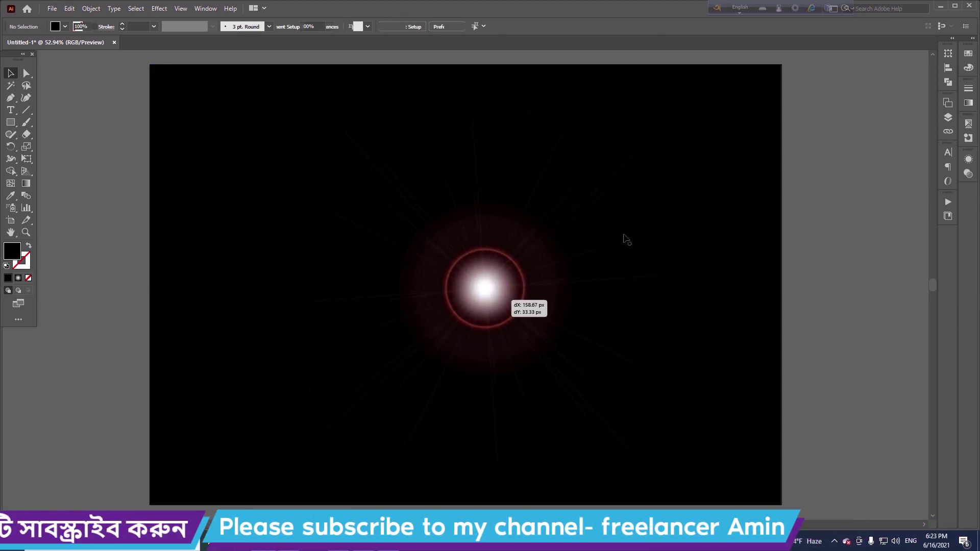
left_click(623, 240)
left_click(759, 110)
left_click(91, 9)
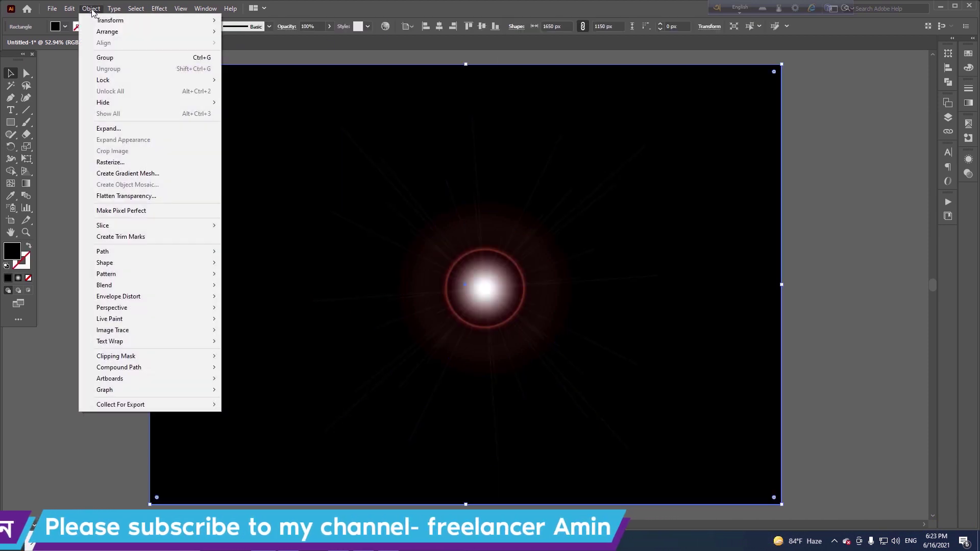
mouse_move(103, 80)
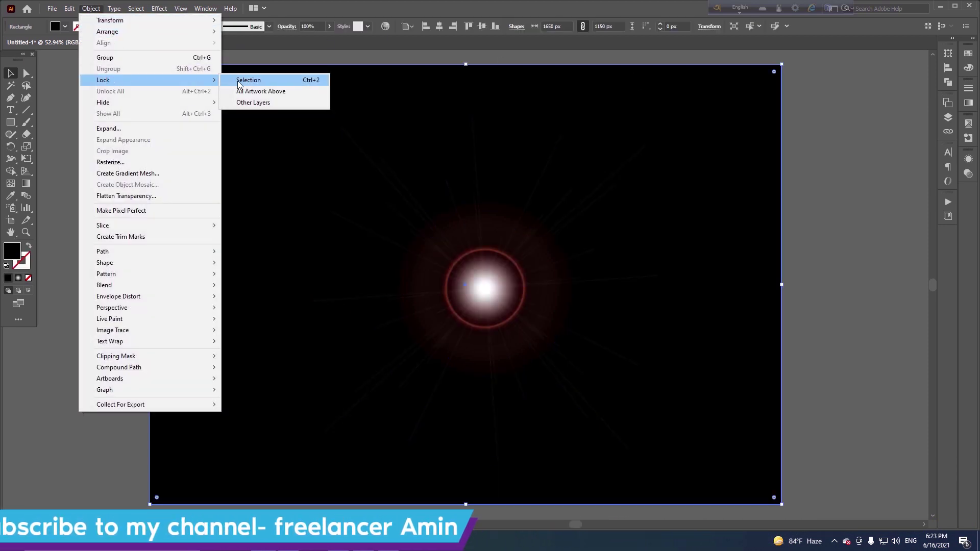
Step: Lock the black background rectangle and move the flare up-left near the centre
left_click(258, 80)
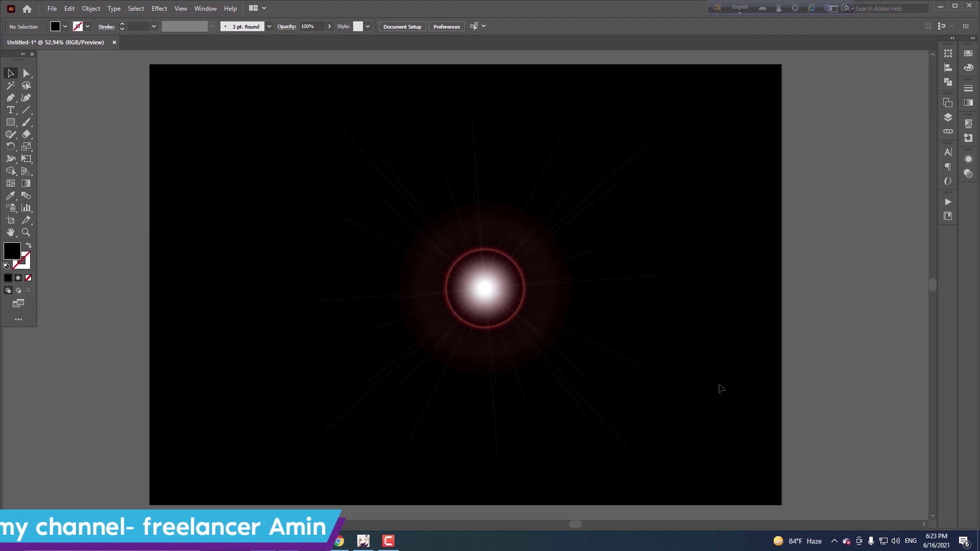
left_click_drag(720, 394, 639, 317)
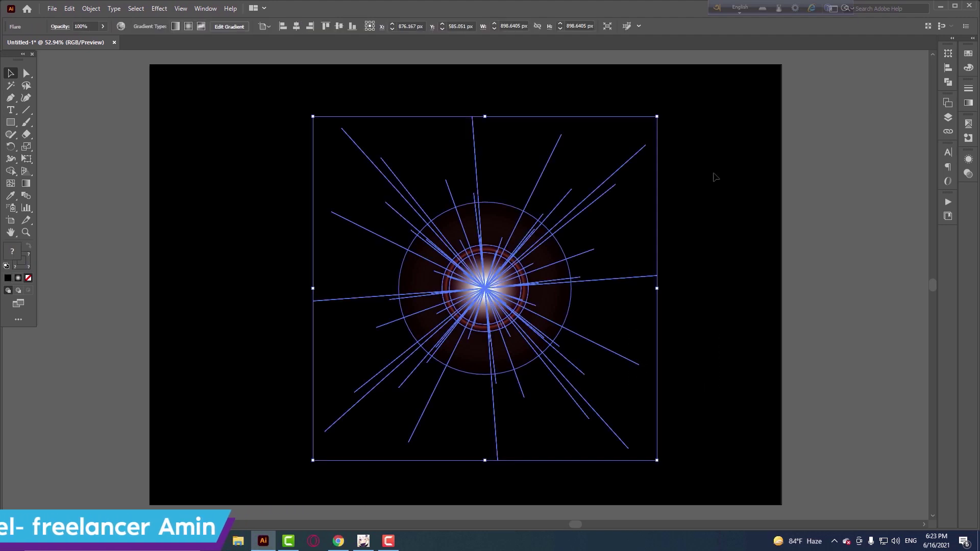
left_click_drag(742, 411, 289, 259)
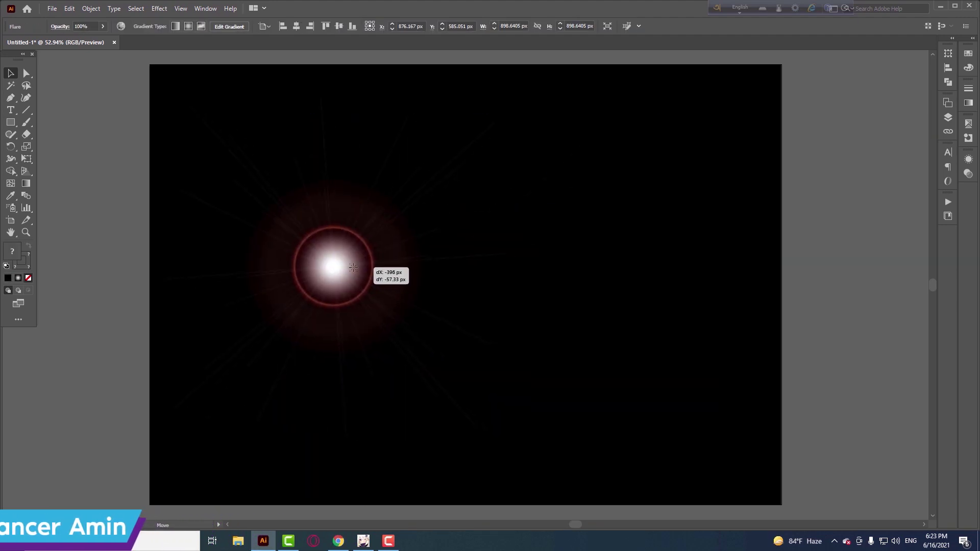
mouse_move(531, 291)
left_mouse_down()
mouse_move(487, 342)
mouse_move(507, 315)
left_mouse_up()
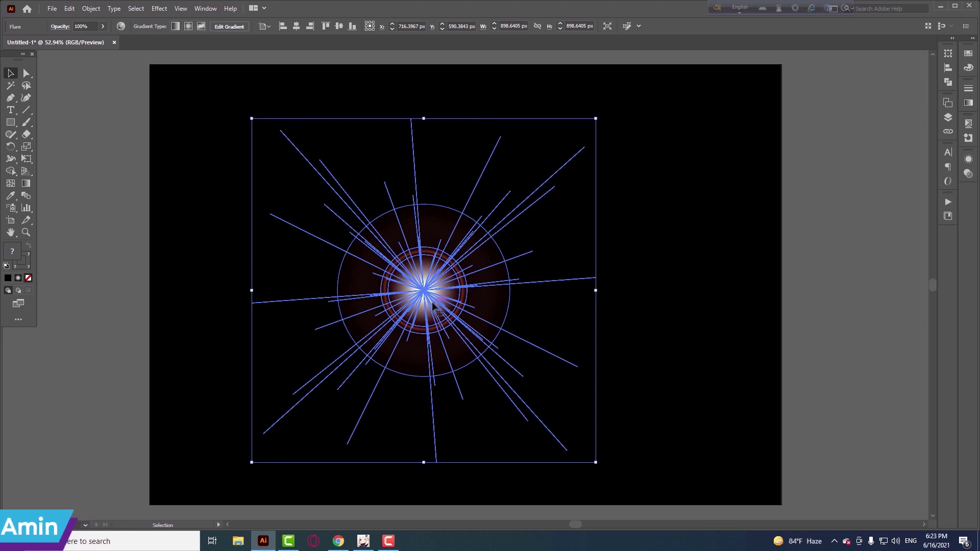
left_click_drag(433, 307, 407, 290)
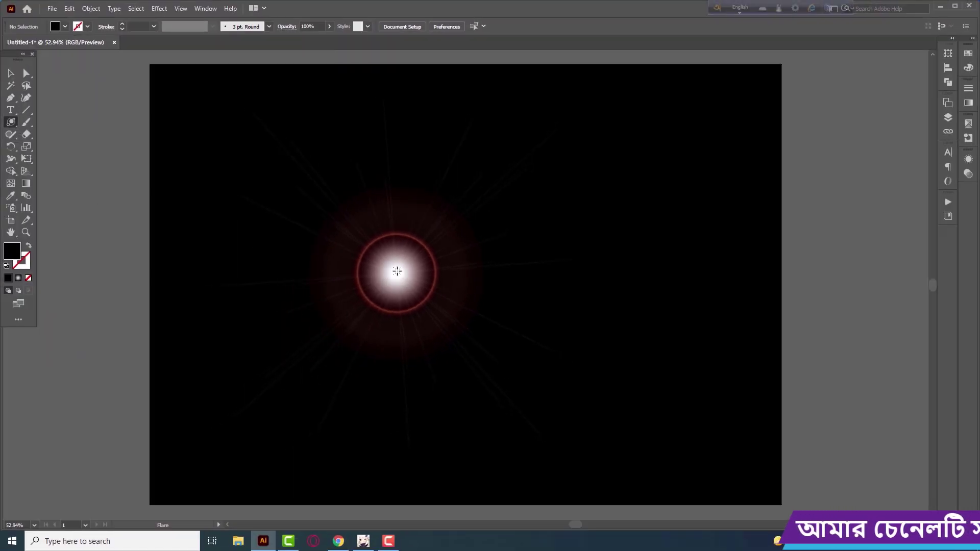
Step: Set the flare's Center Diameter to 151 pt in Flare Tool Options
left_click(397, 271)
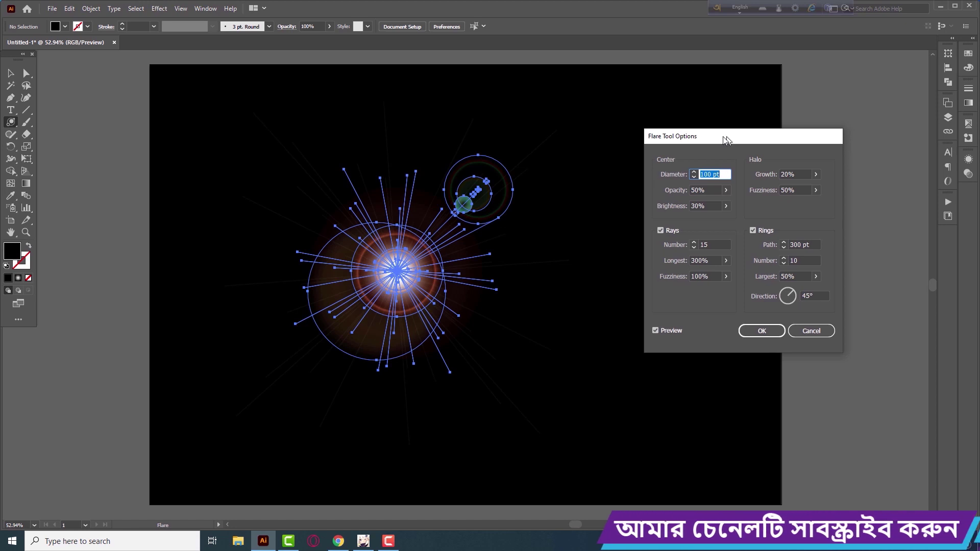
left_click_drag(733, 140, 697, 136)
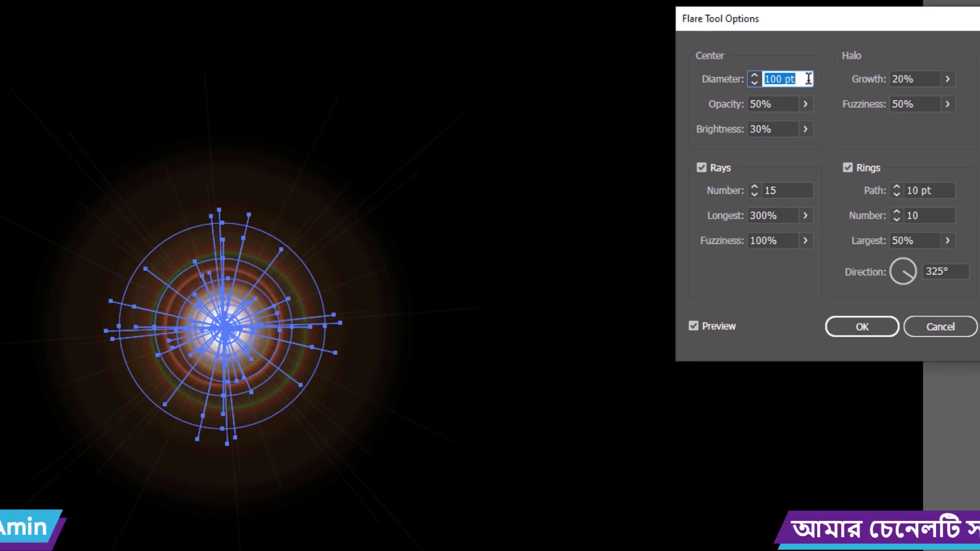
key("Up")
key("Up")
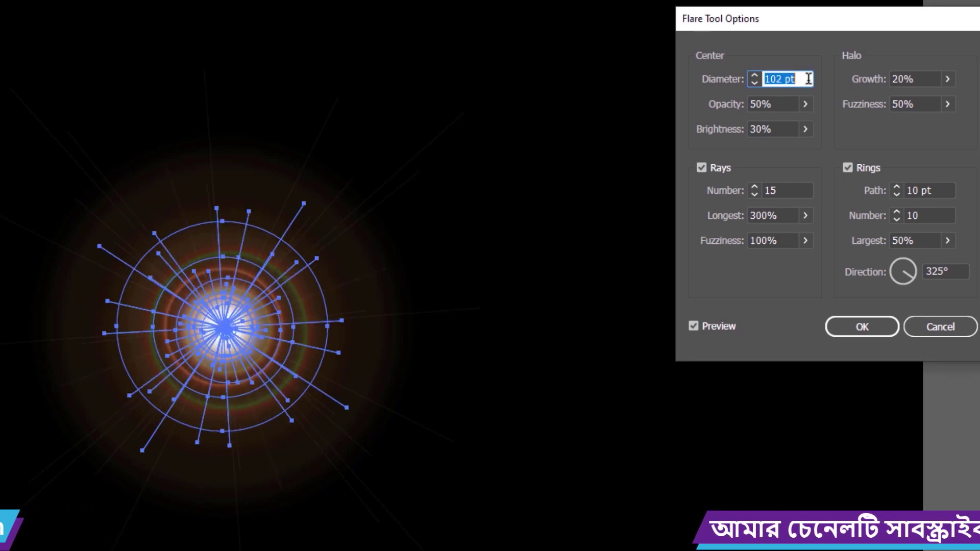
key("Up")
key("Up")
key("Up")
key("Up")
key("Up")
key("Up")
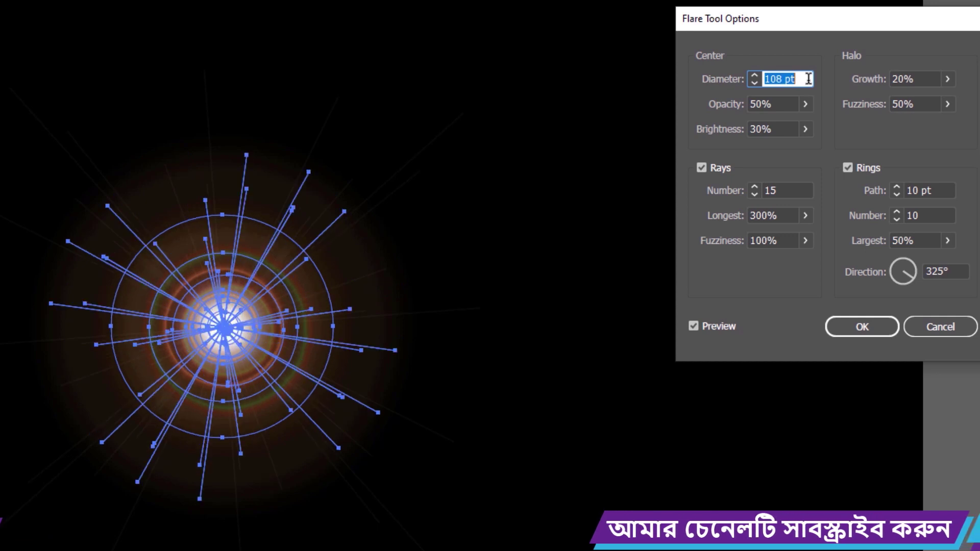
key("Up")
key("Up")
key("Up")
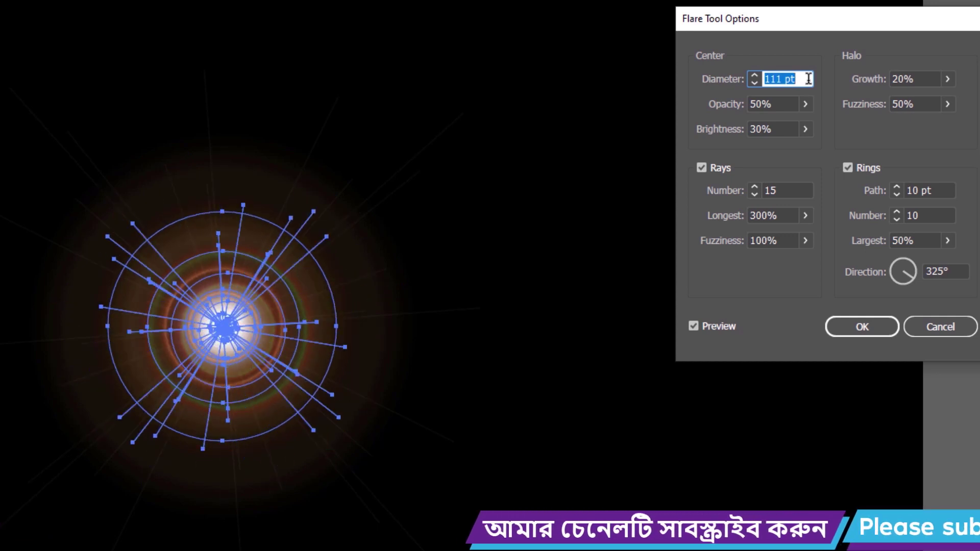
key("Up")
key("Up")
key("Up")
key("Up")
key("Up")
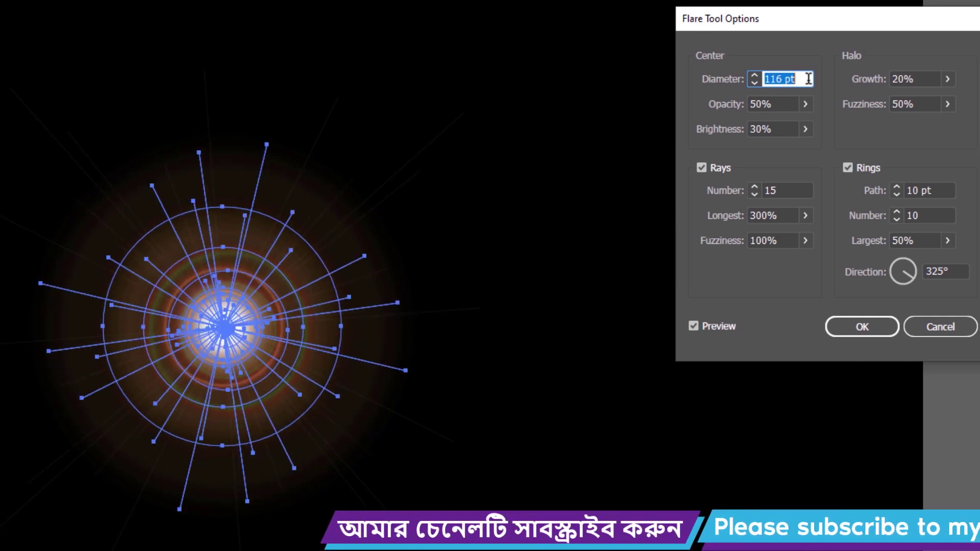
key("Up")
key("Up")
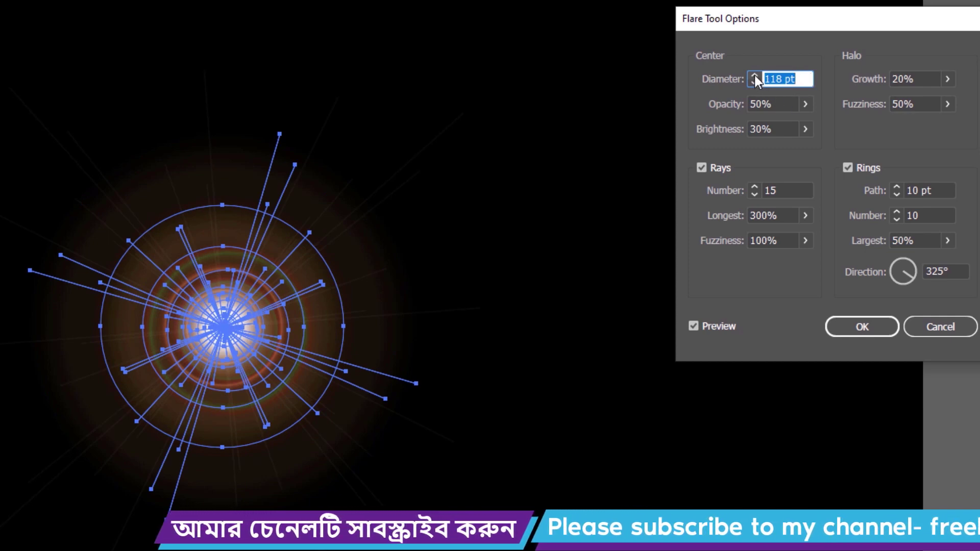
left_click(755, 75)
left_click(755, 75)
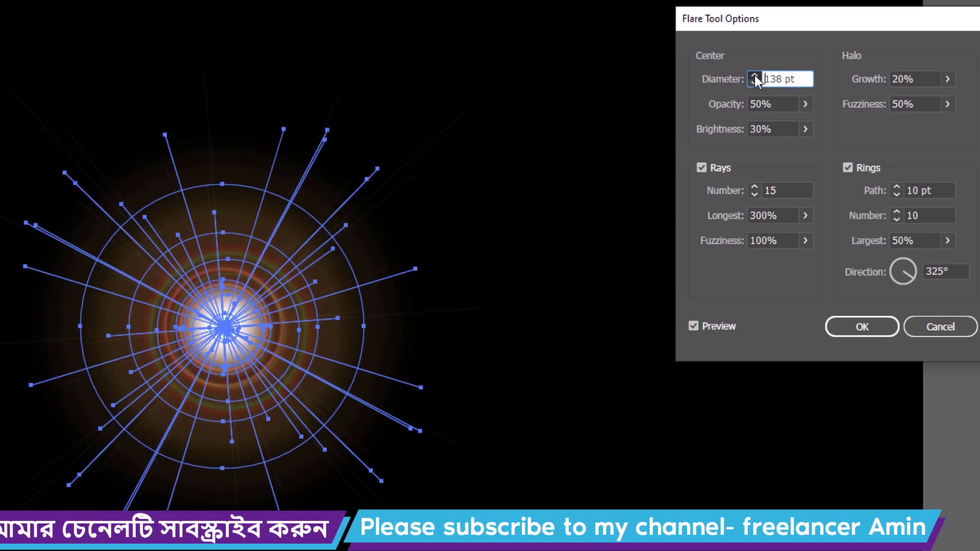
left_click(755, 75)
left_click(755, 76)
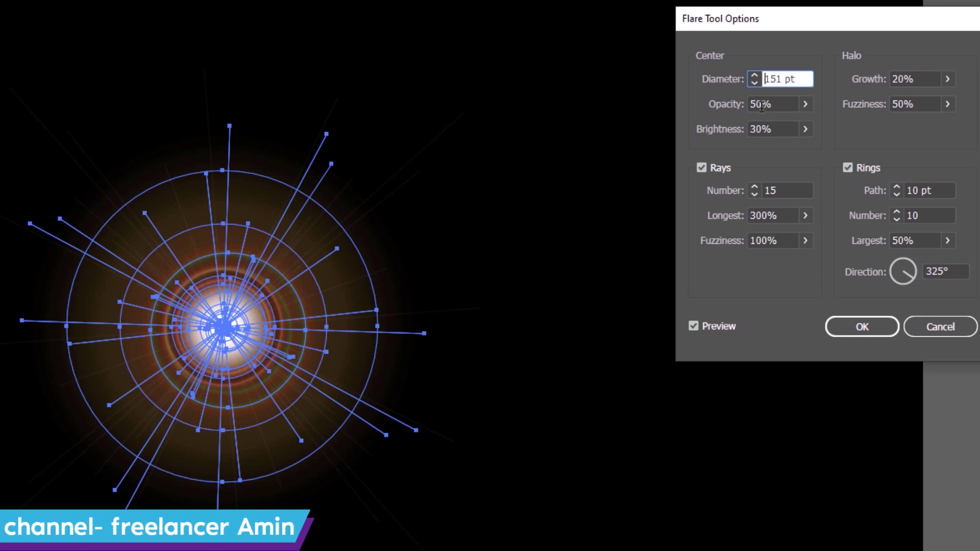
Step: Set the flare centre Opacity to 69%
left_click(806, 104)
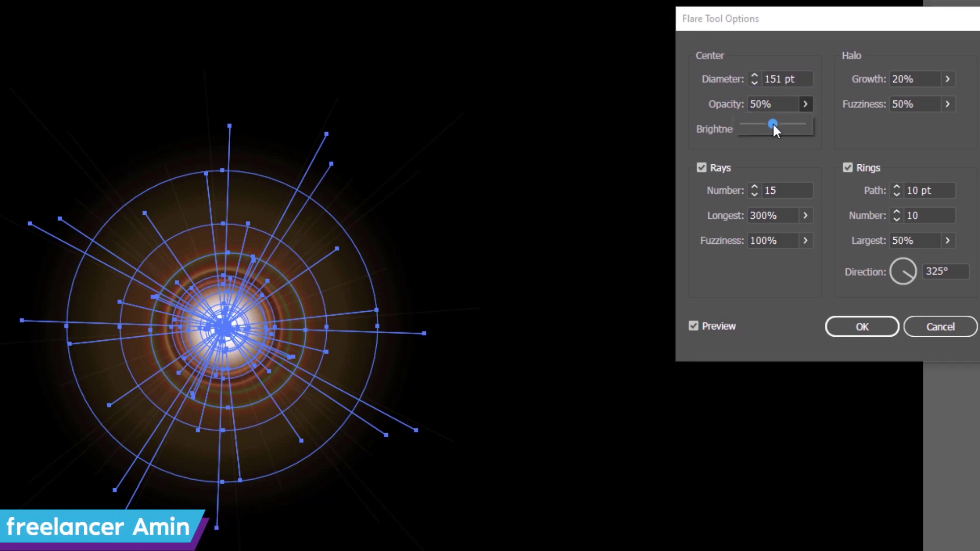
left_click_drag(773, 123, 819, 125)
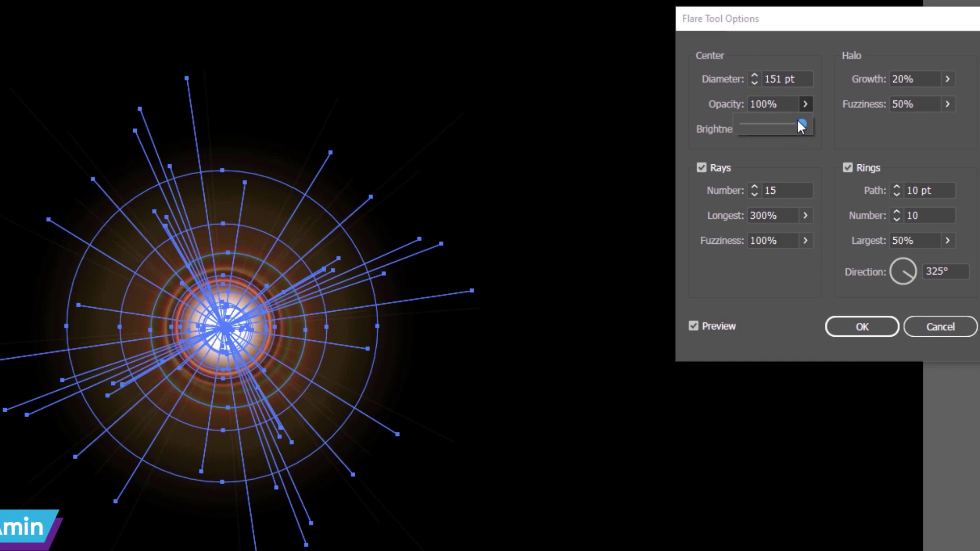
left_click_drag(799, 122, 775, 134)
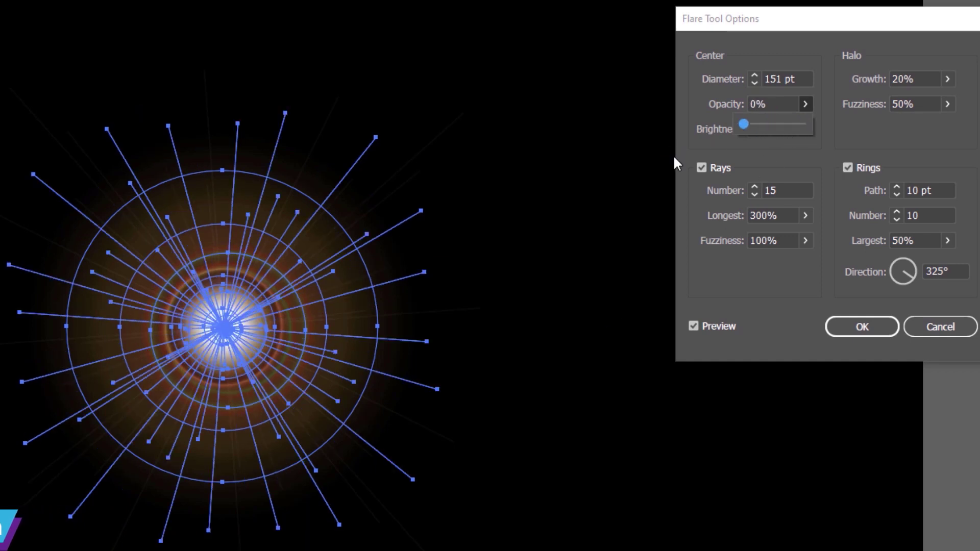
left_click_drag(743, 122, 774, 129)
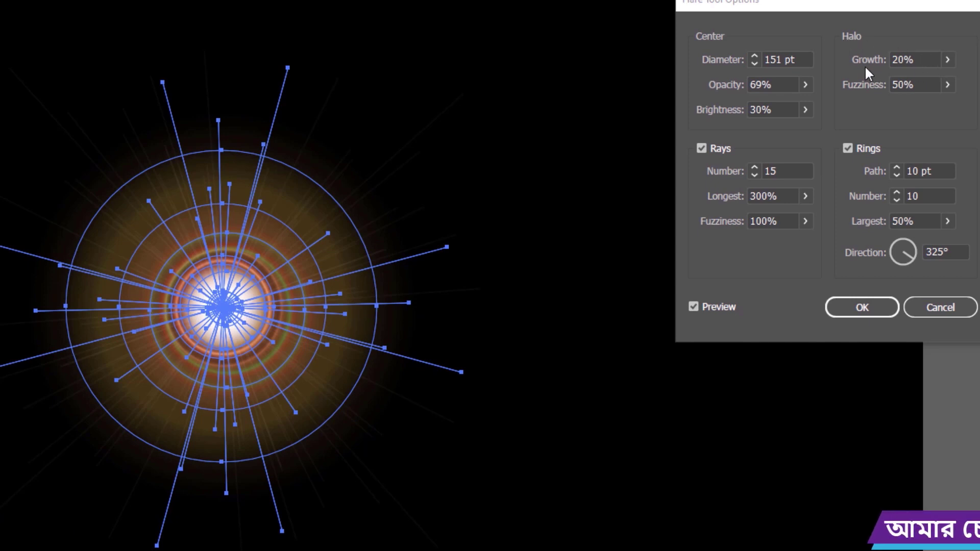
Step: Set the Halo Growth to 192%
left_click(948, 60)
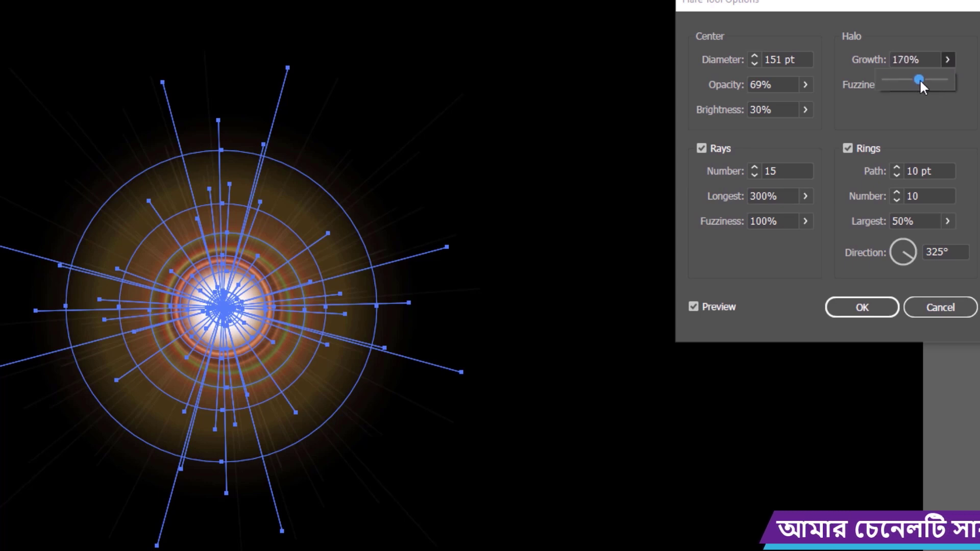
left_click_drag(920, 80, 933, 78)
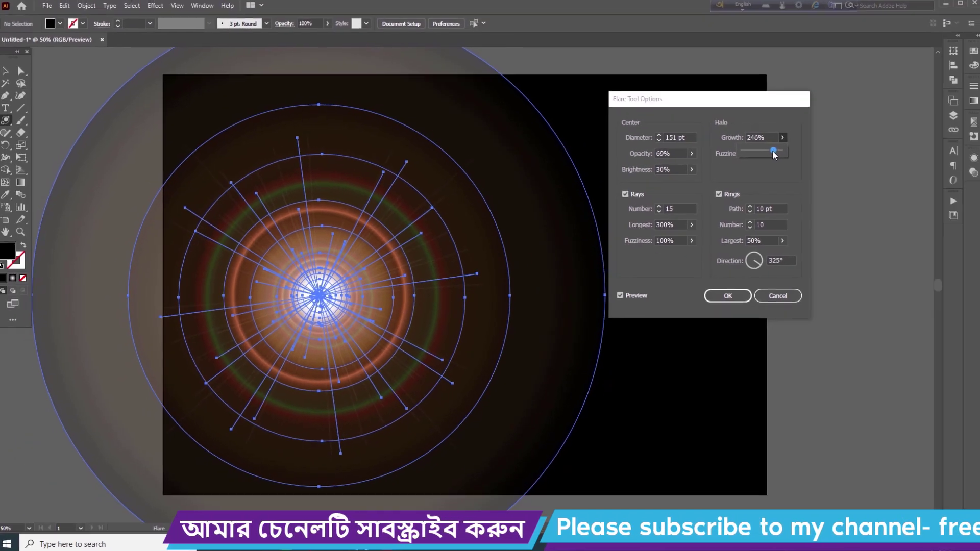
left_click_drag(771, 151, 758, 153)
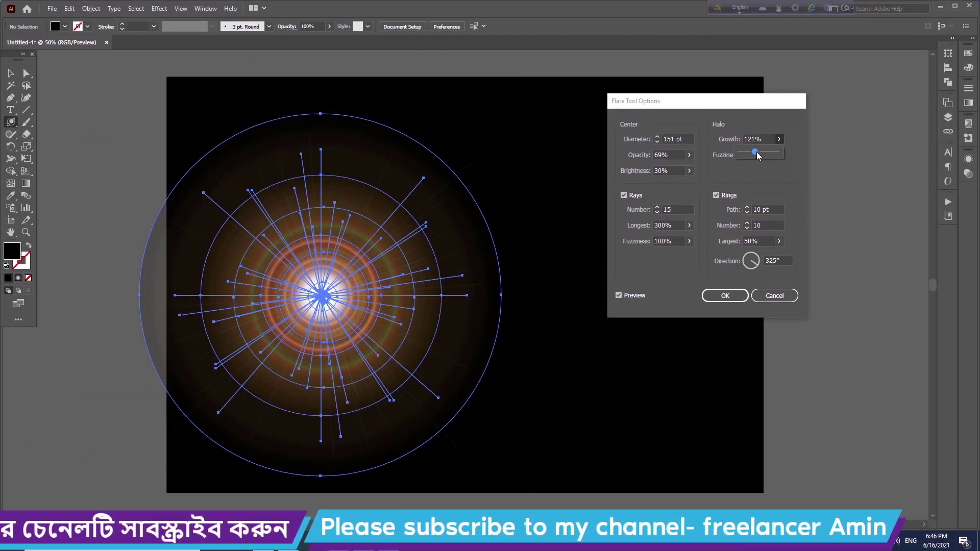
left_click_drag(758, 155, 764, 155)
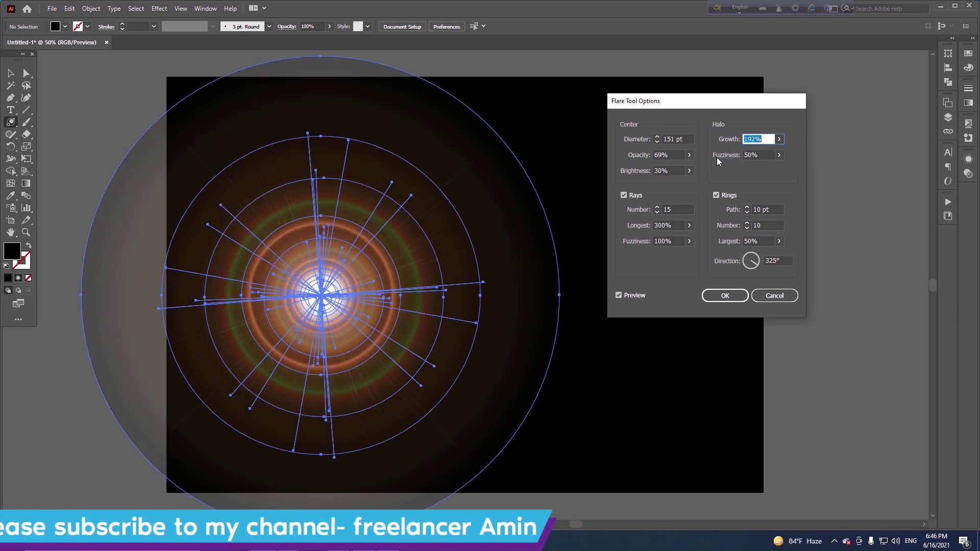
Step: Set the Halo Fuzziness to 47%
left_click(779, 155)
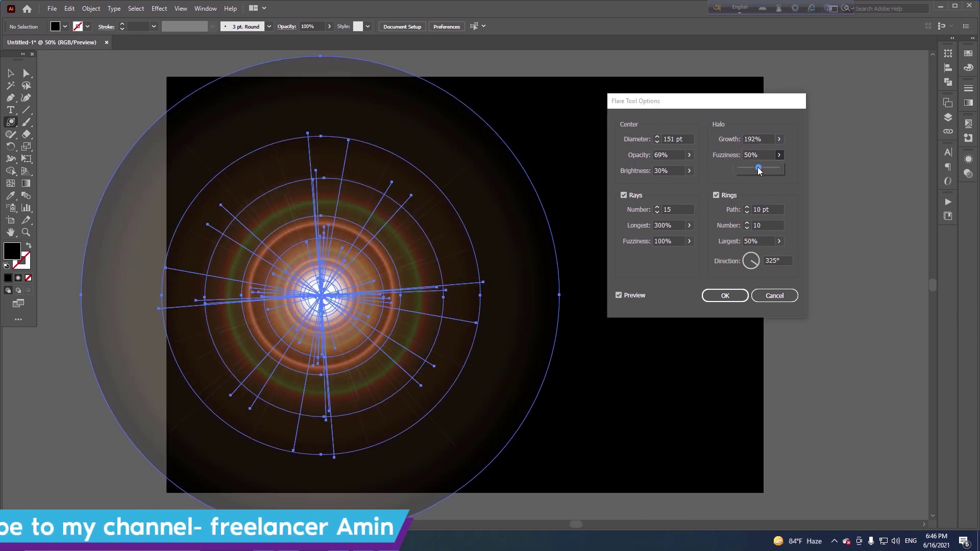
left_click_drag(768, 172, 754, 171)
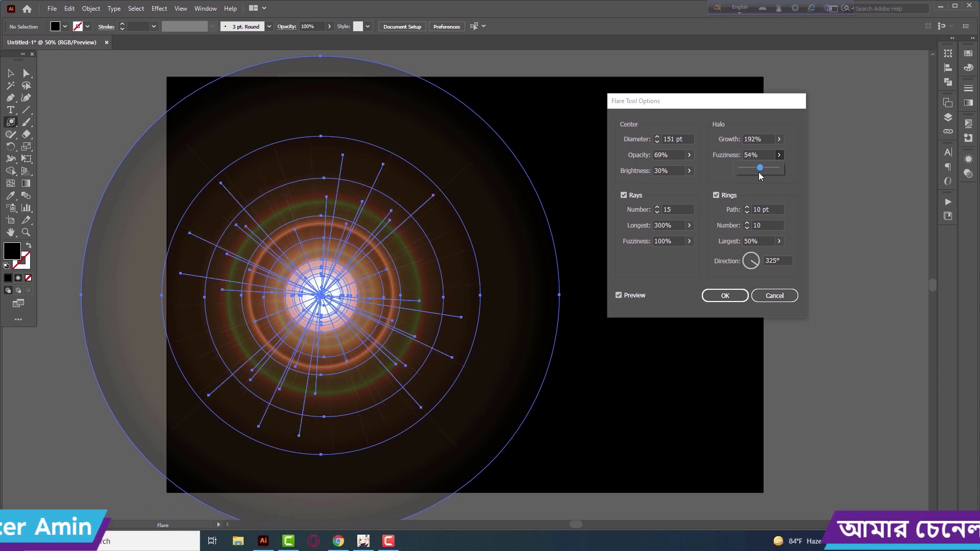
left_click_drag(761, 177, 759, 177)
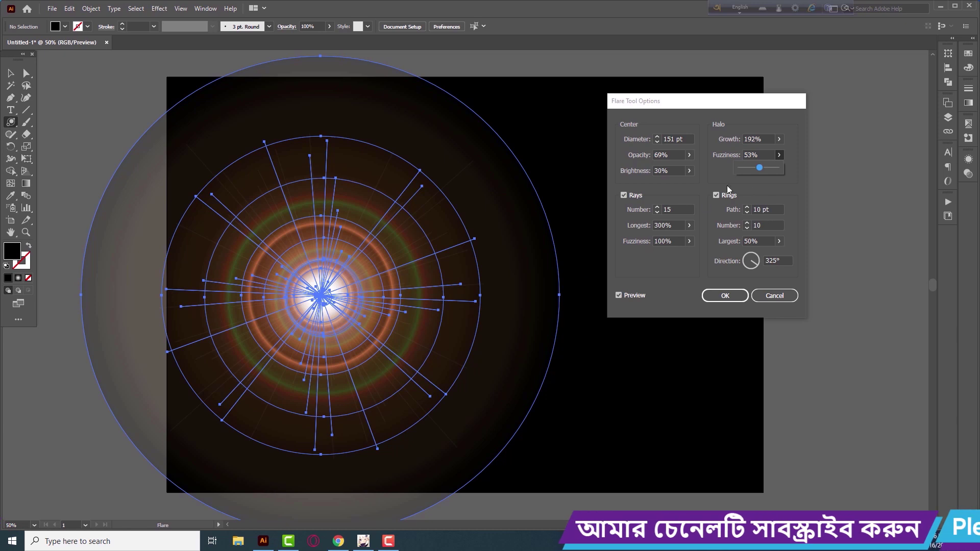
left_click_drag(760, 173, 752, 176)
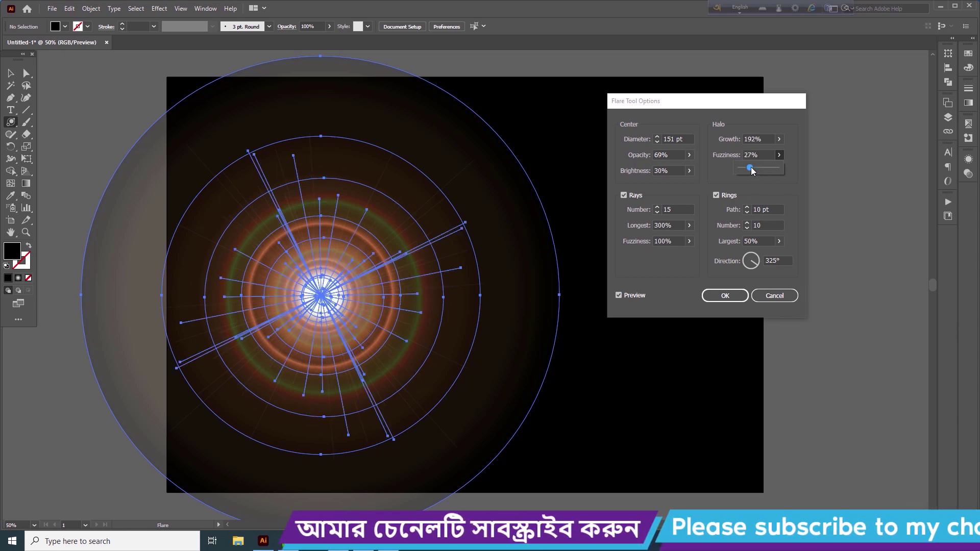
left_click_drag(753, 171, 780, 170)
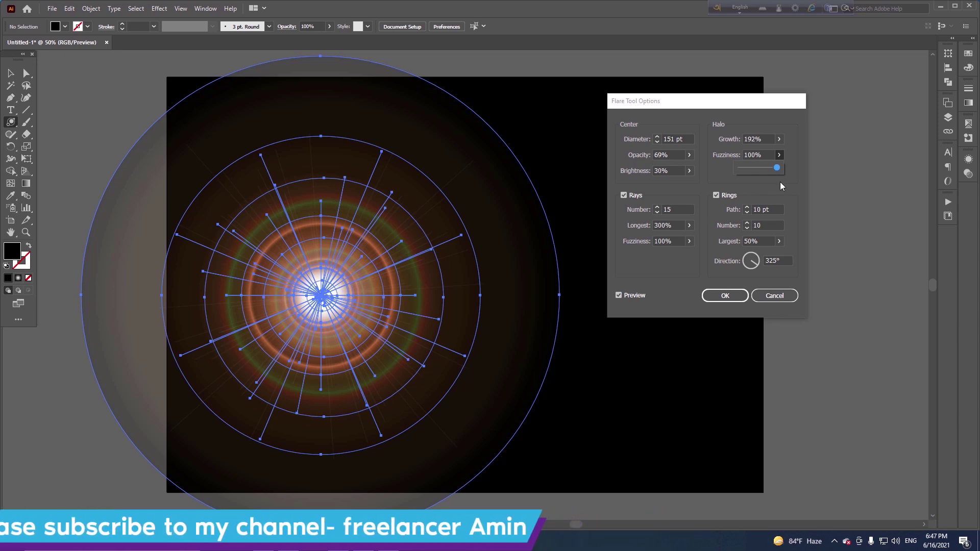
left_click_drag(782, 187, 765, 189)
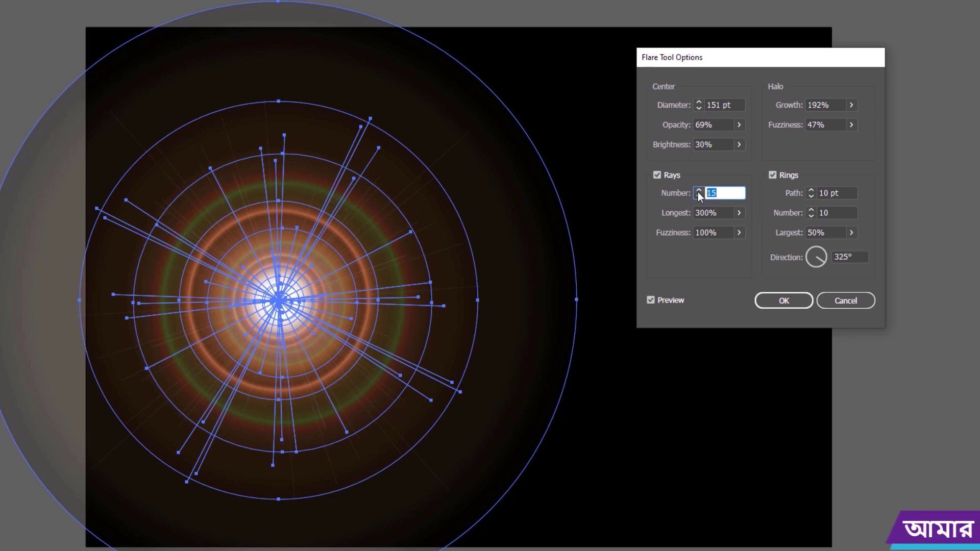
Step: Step the Rays number up to 28, then back down to 15
scroll(701, 189, "up", 4)
scroll(700, 188, "up", 3)
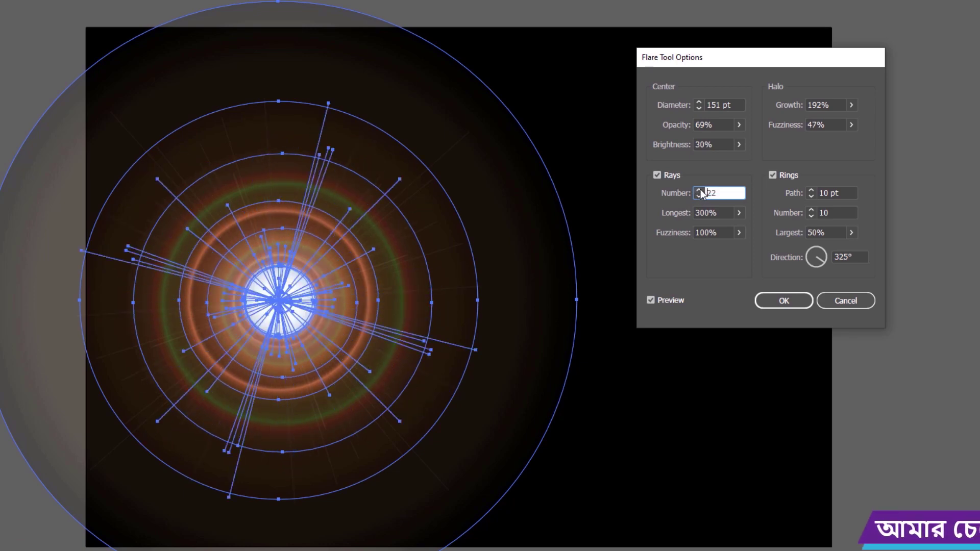
scroll(700, 189, "up", 1)
scroll(701, 189, "up", 2)
scroll(701, 189, "up", 2)
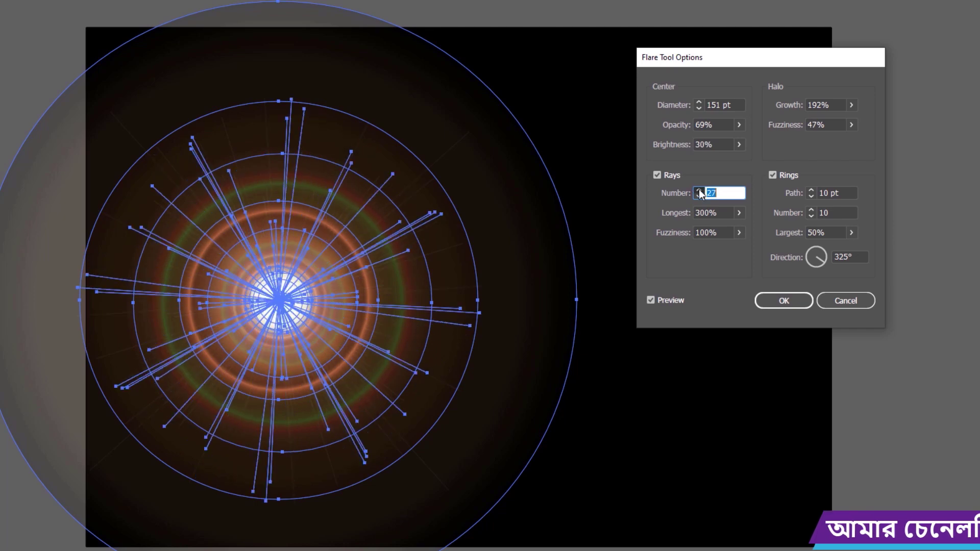
scroll(700, 188, "up", 1)
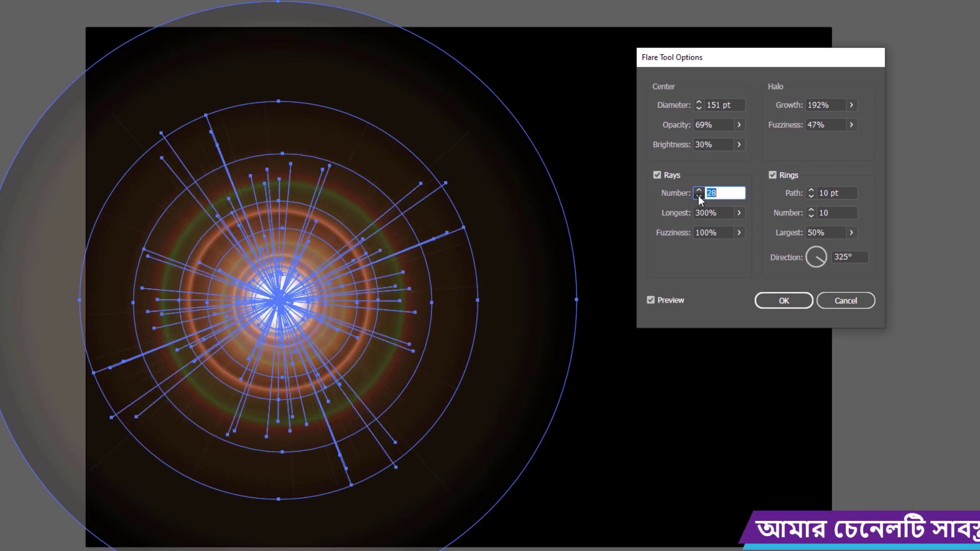
scroll(698, 195, "down", 2)
scroll(698, 195, "down", 2)
scroll(698, 195, "down", 2)
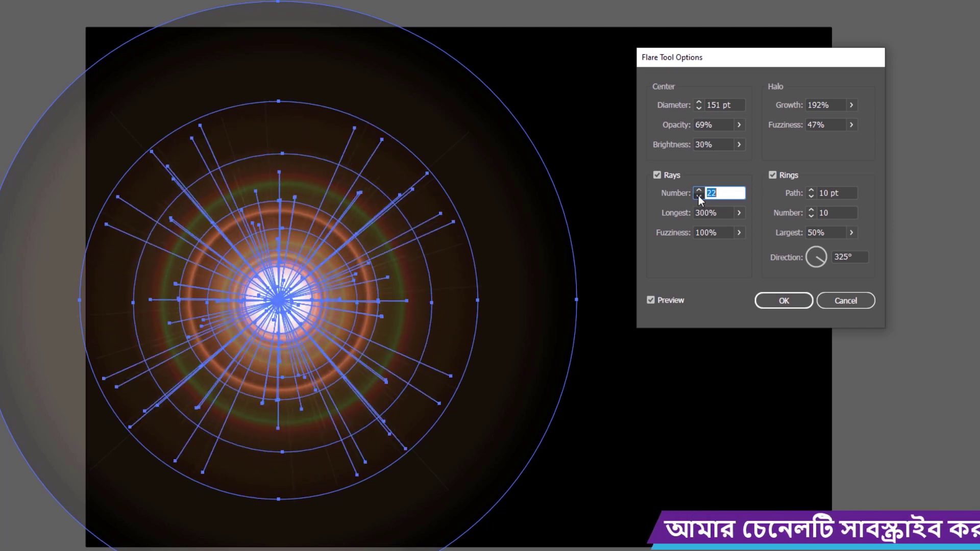
scroll(698, 195, "down", 1)
scroll(698, 196, "down", 2)
scroll(697, 195, "down", 2)
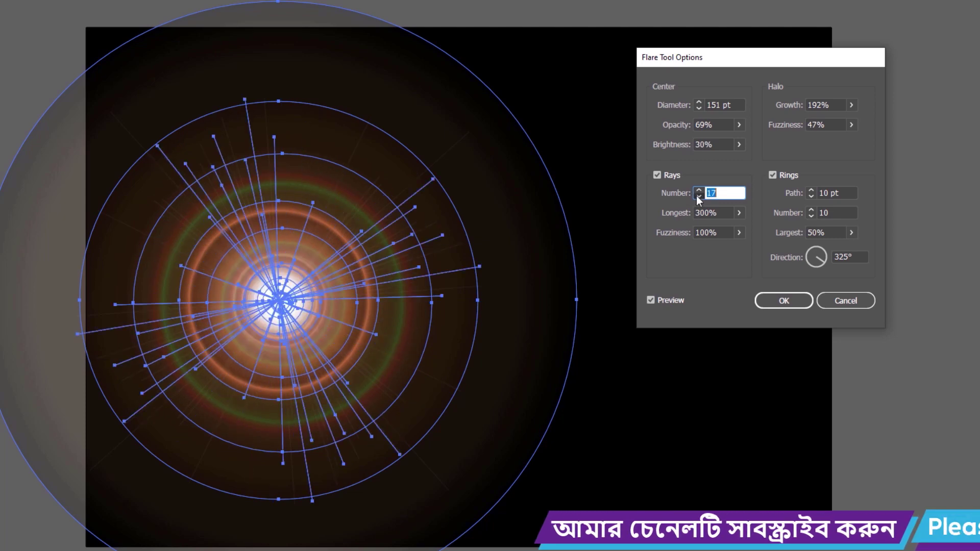
scroll(697, 195, "down", 1)
scroll(696, 196, "down", 1)
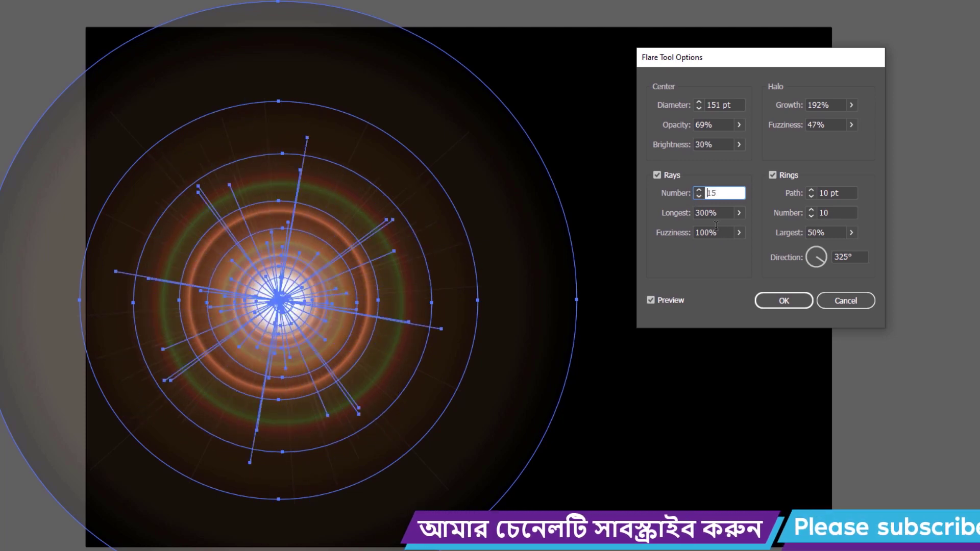
Step: Set the Longest rays to 800% and ray Fuzziness to 63%
left_click(739, 213)
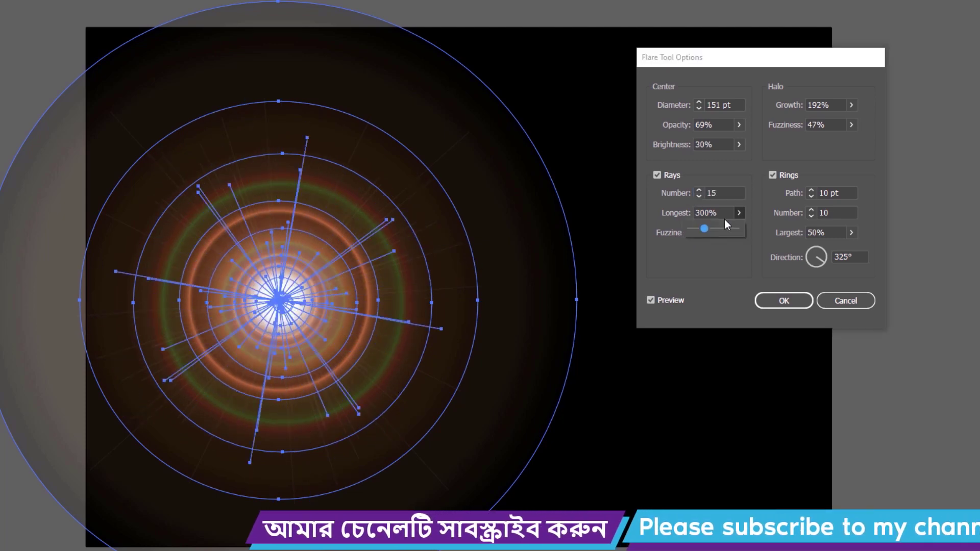
left_click_drag(710, 229, 728, 229)
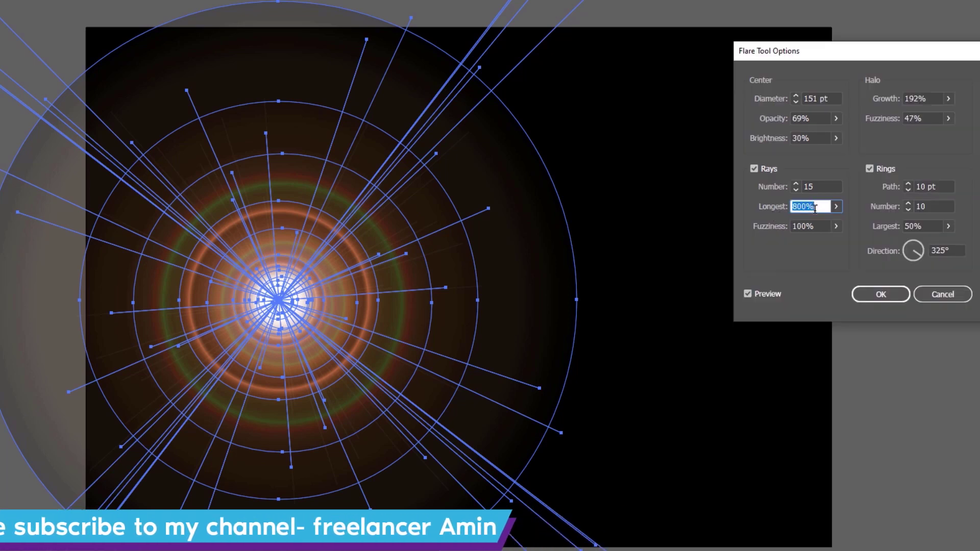
left_click(837, 226)
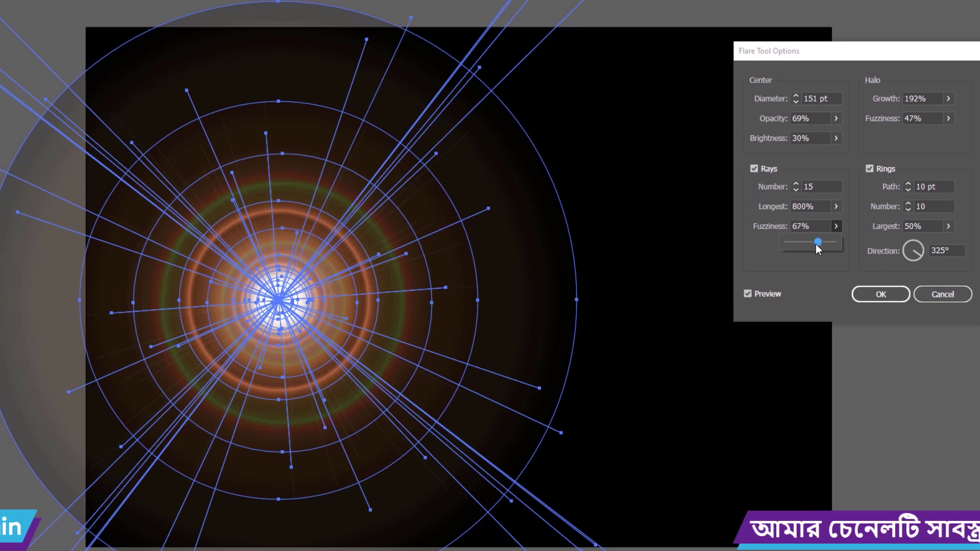
left_click_drag(794, 252, 818, 251)
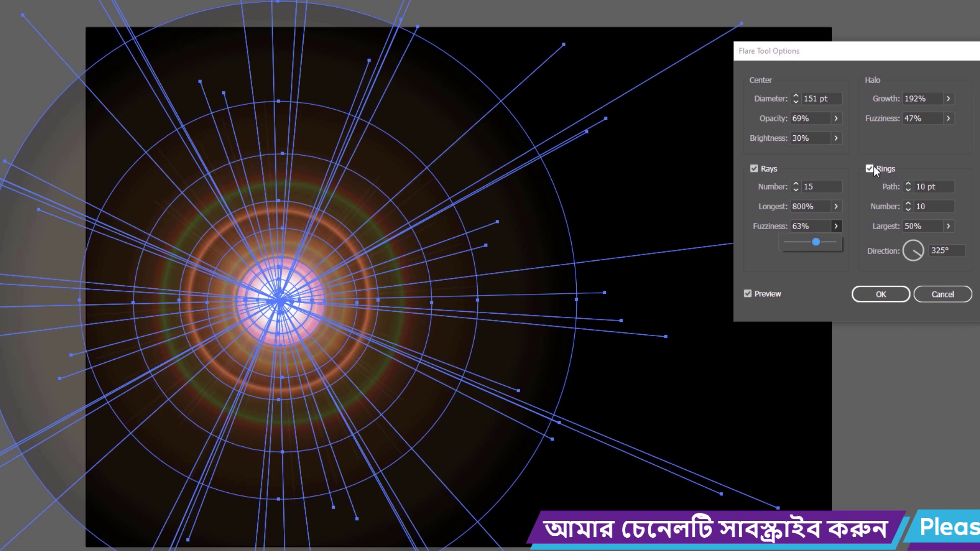
Step: Toggle Rings and Preview off and on to compare the flare
left_click(871, 167)
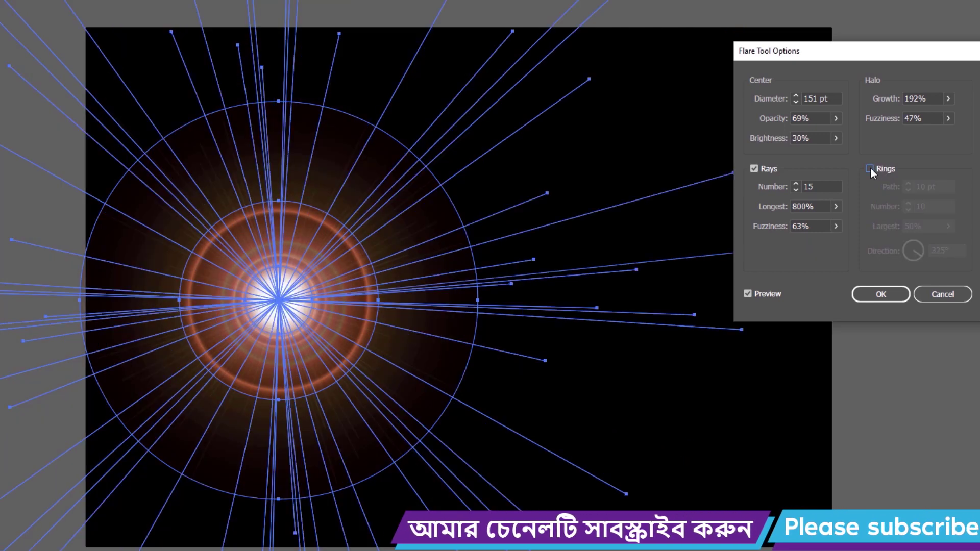
left_click(871, 168)
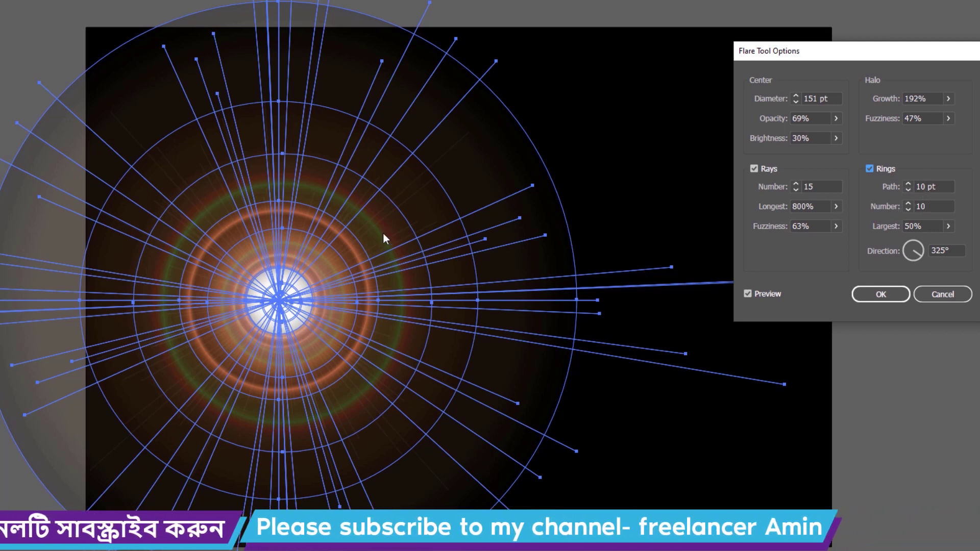
left_click(747, 294)
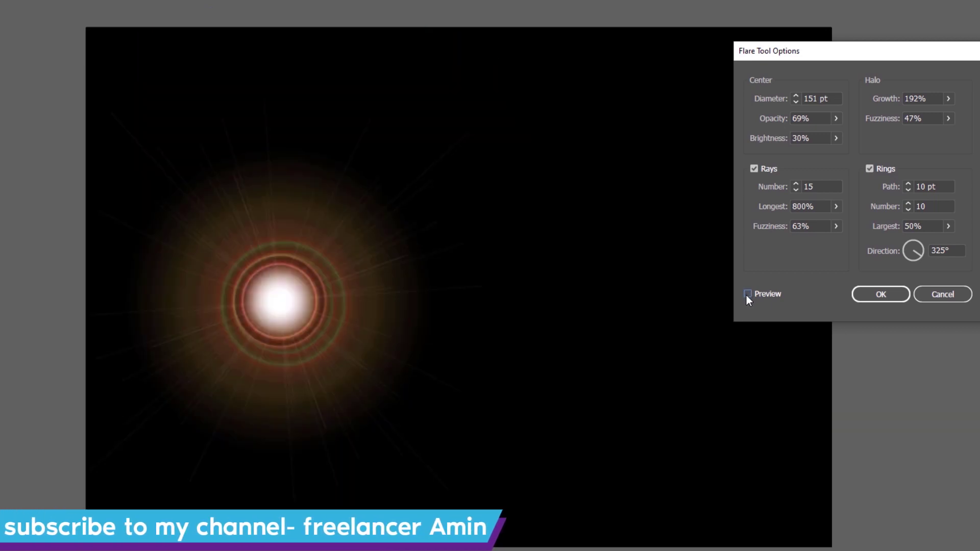
left_click(747, 294)
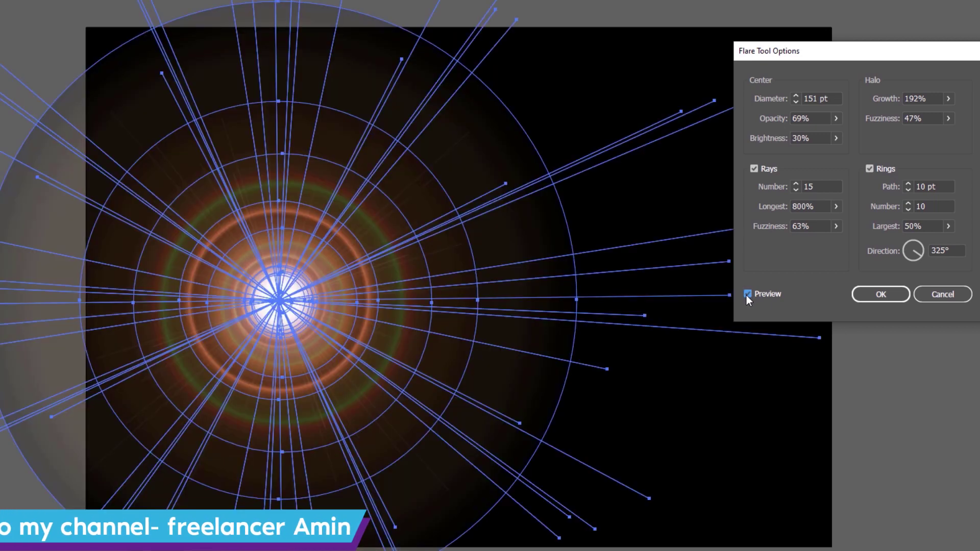
Step: Set the Rings number to 21 and the Largest ring to 64%
left_click(909, 202)
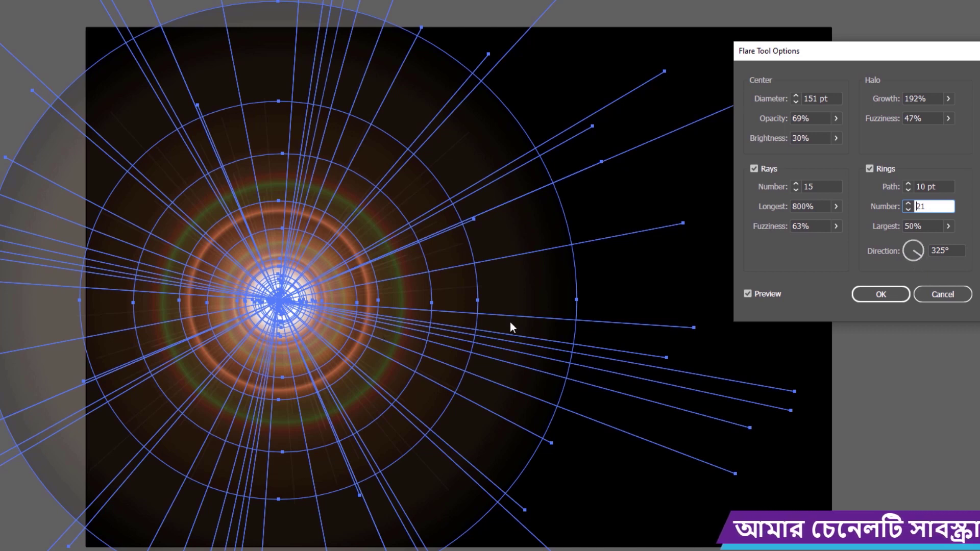
left_click(948, 226)
mouse_move(909, 242)
left_mouse_down()
mouse_move(920, 241)
mouse_move(895, 250)
left_mouse_up()
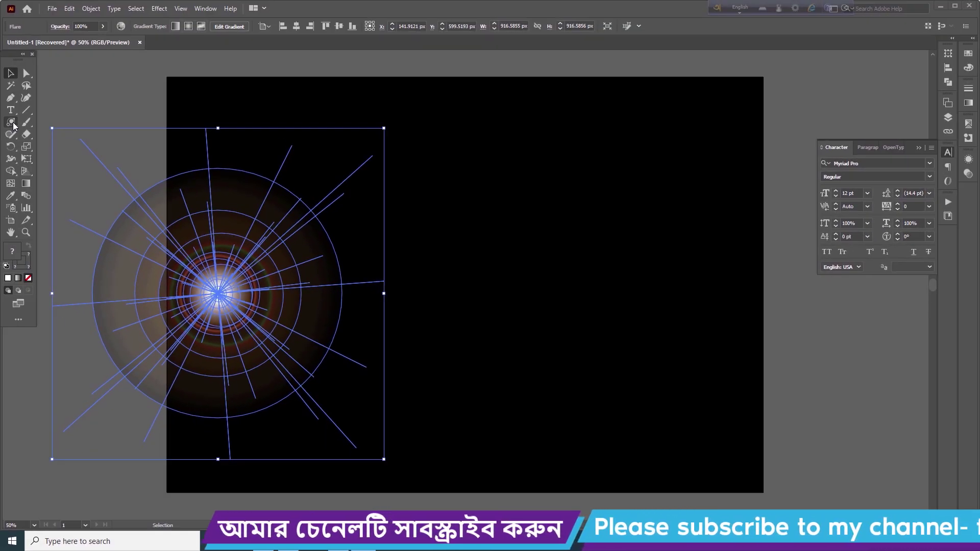
Step: Add a second flare near the artboard centre with ring Direction set to 318°
left_click(11, 123)
left_click(452, 228)
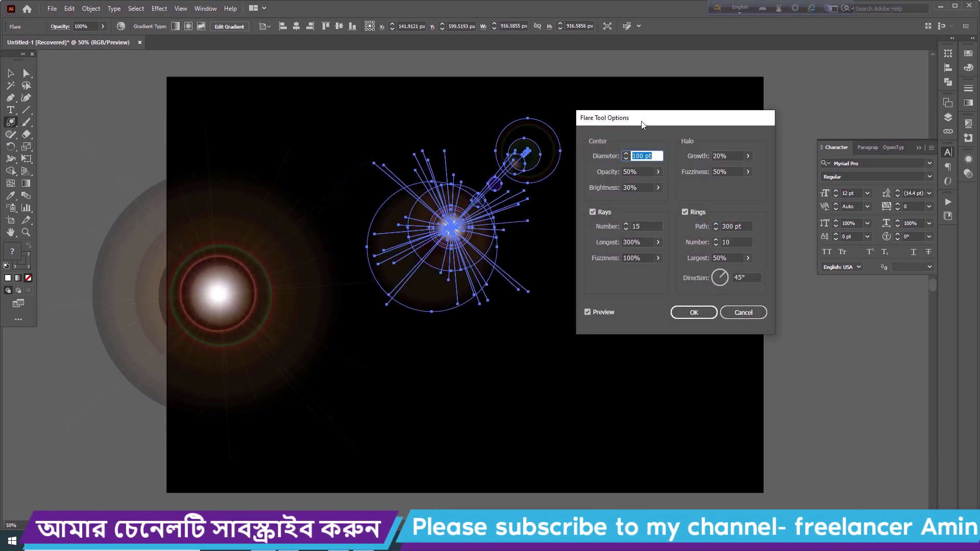
left_click_drag(643, 125, 736, 85)
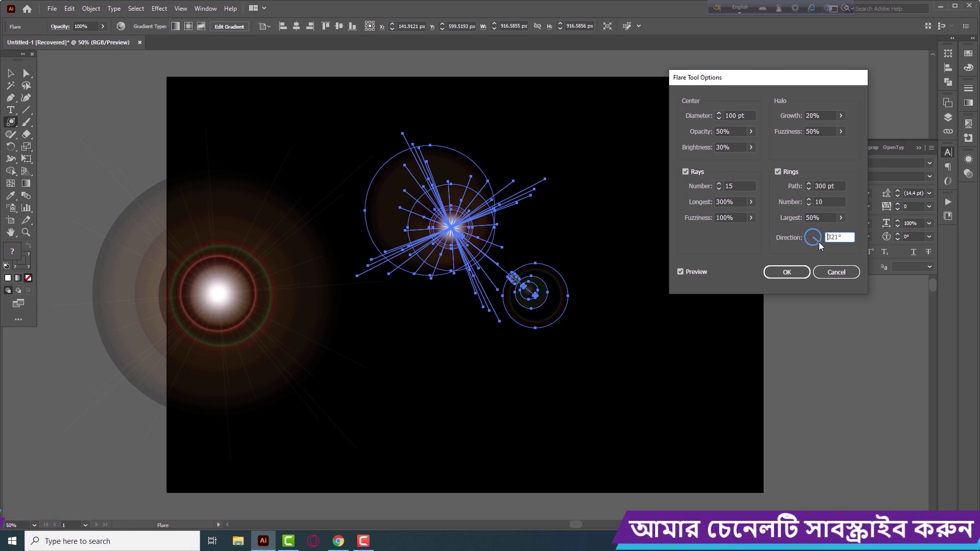
left_click(821, 246)
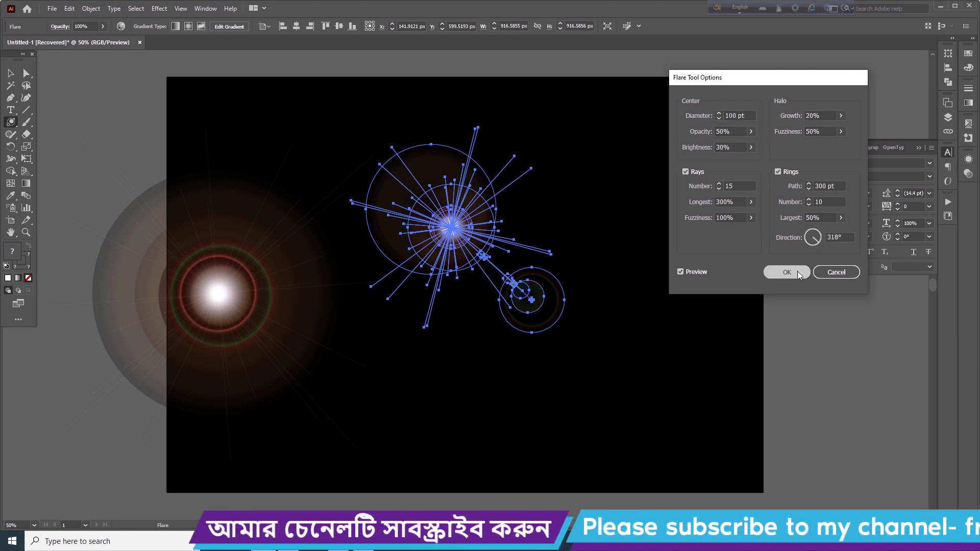
left_click(800, 276)
left_click(10, 73)
Step: Move the large flare up-left and nudge the small flare's end ring lower
left_click(357, 383)
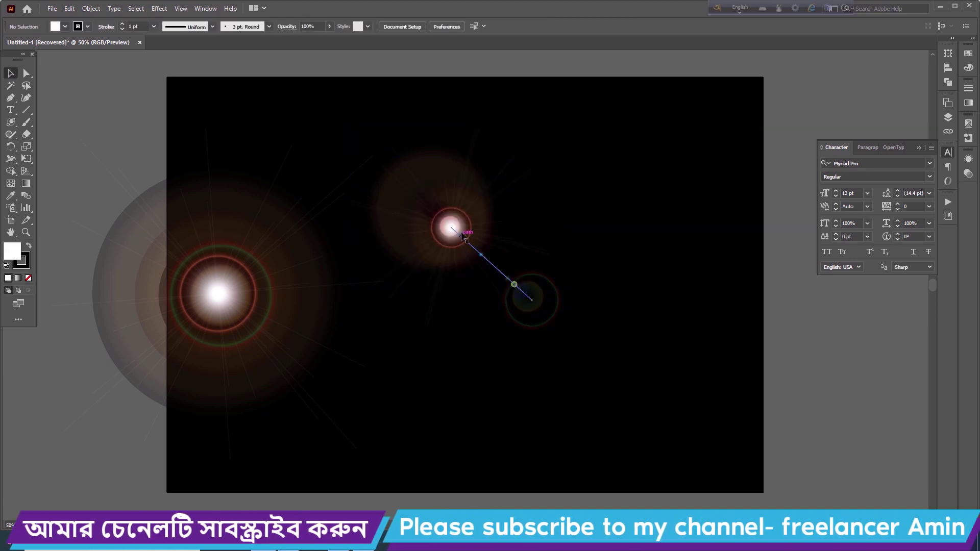
mouse_move(233, 274)
left_mouse_down()
mouse_move(255, 232)
mouse_move(360, 158)
left_mouse_up()
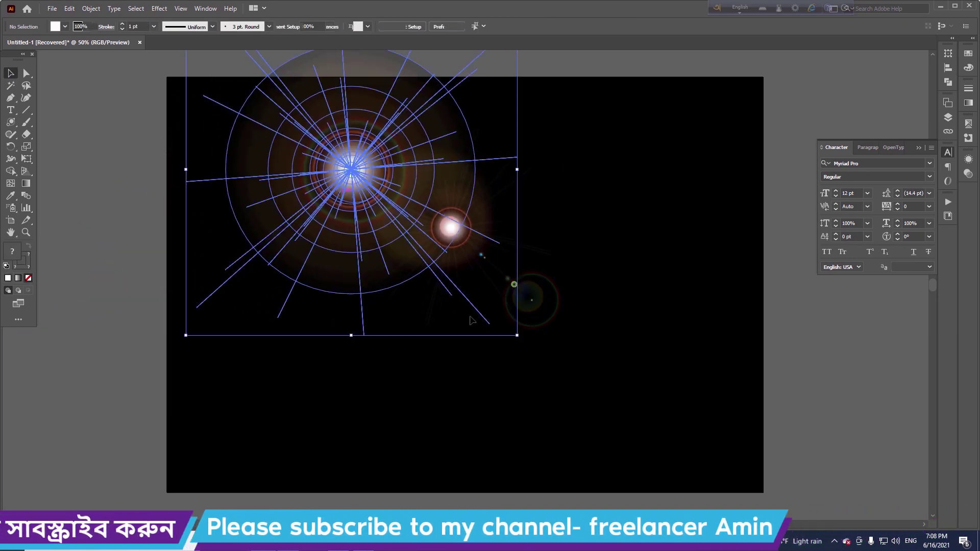
mouse_move(528, 291)
left_mouse_down()
mouse_move(544, 366)
mouse_move(499, 306)
left_mouse_up()
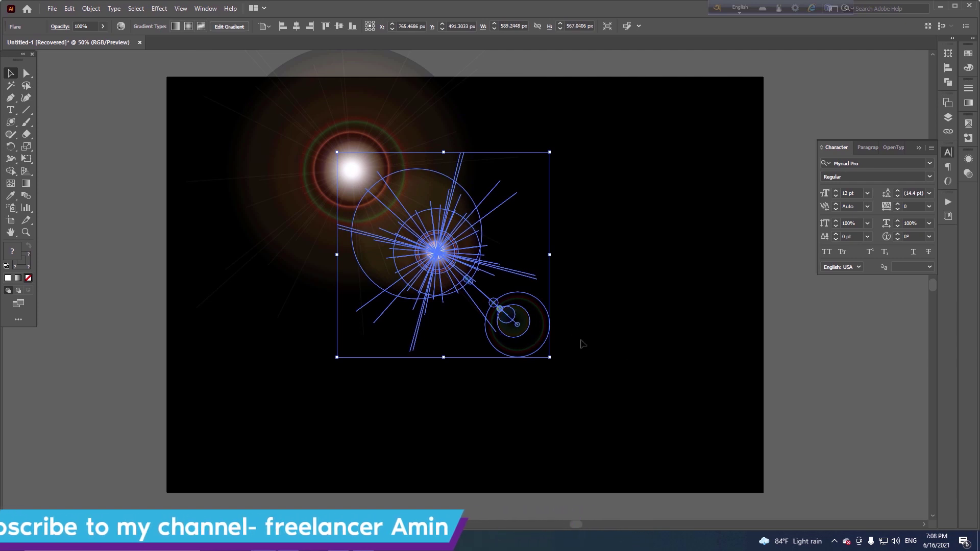
left_click(579, 342)
Step: Reposition the small flare's centre and end ring into a diagonal chain below the large flare
left_click_drag(518, 317, 551, 366)
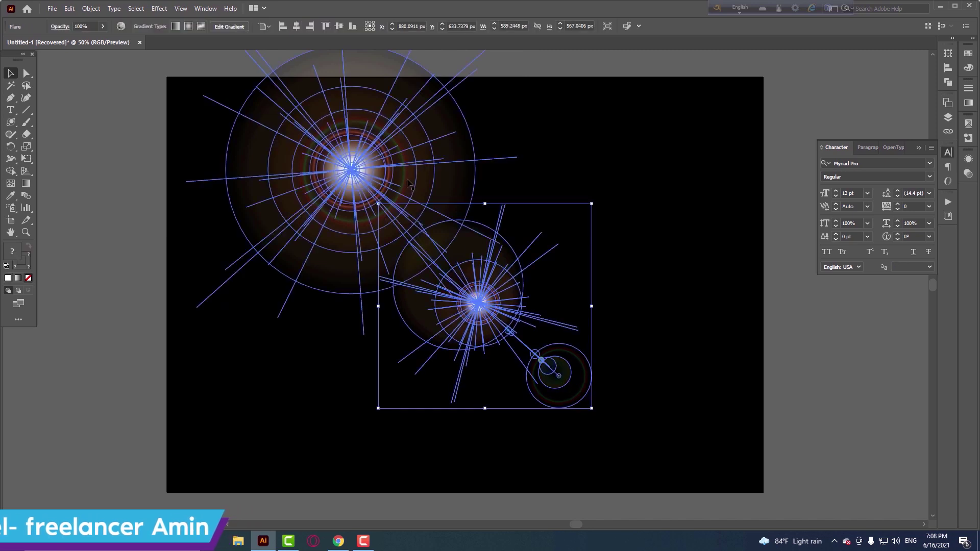
mouse_move(350, 169)
left_mouse_down()
mouse_move(360, 184)
mouse_move(353, 177)
left_mouse_up()
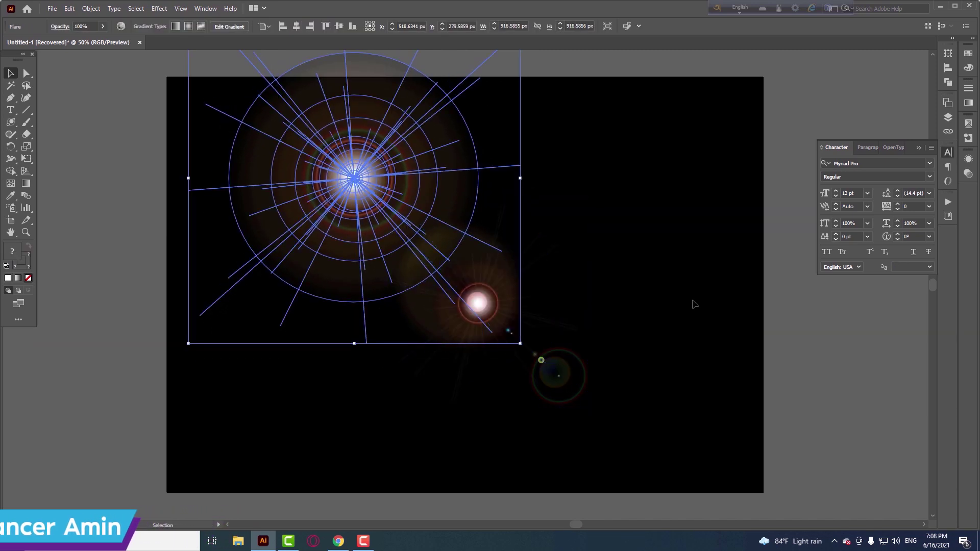
left_click(694, 305)
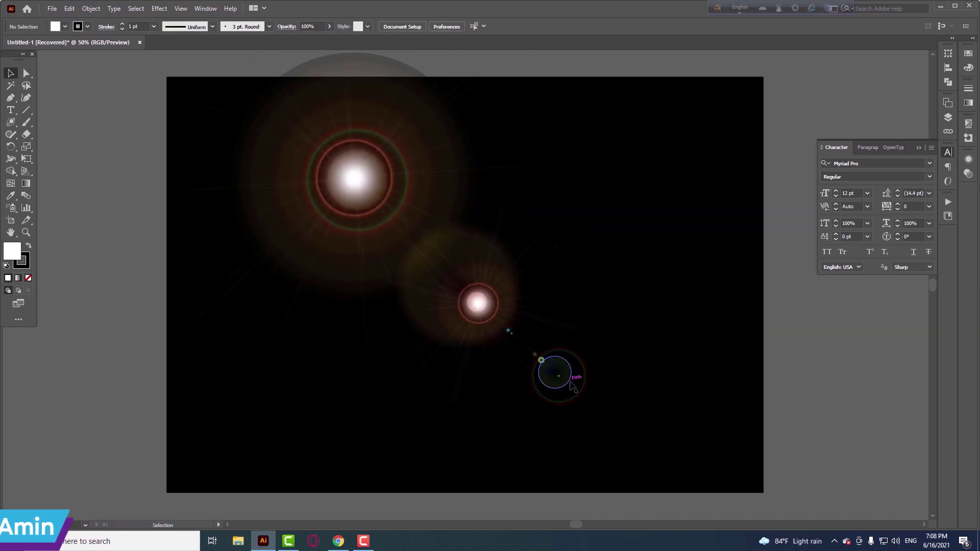
left_click_drag(367, 205, 482, 329)
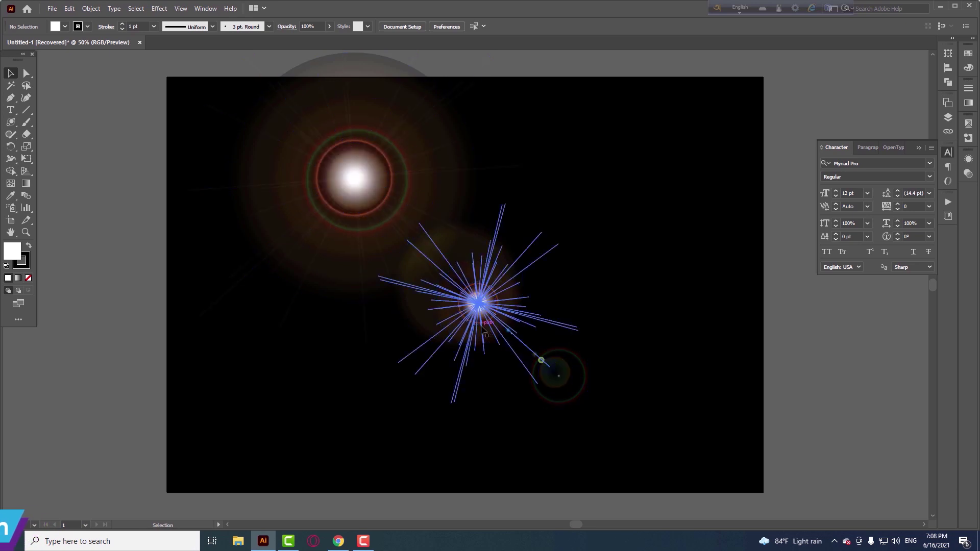
left_click_drag(540, 344, 540, 344)
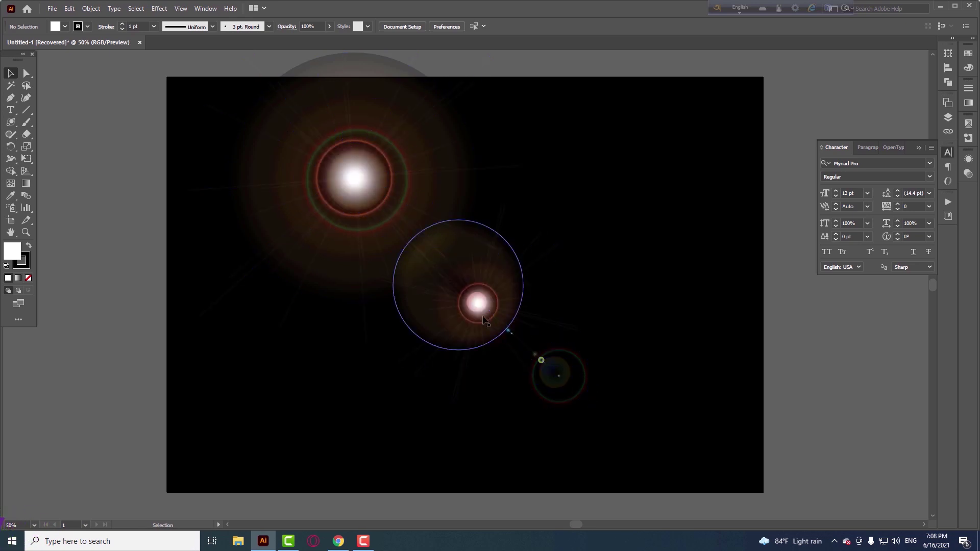
left_click_drag(484, 320, 429, 265)
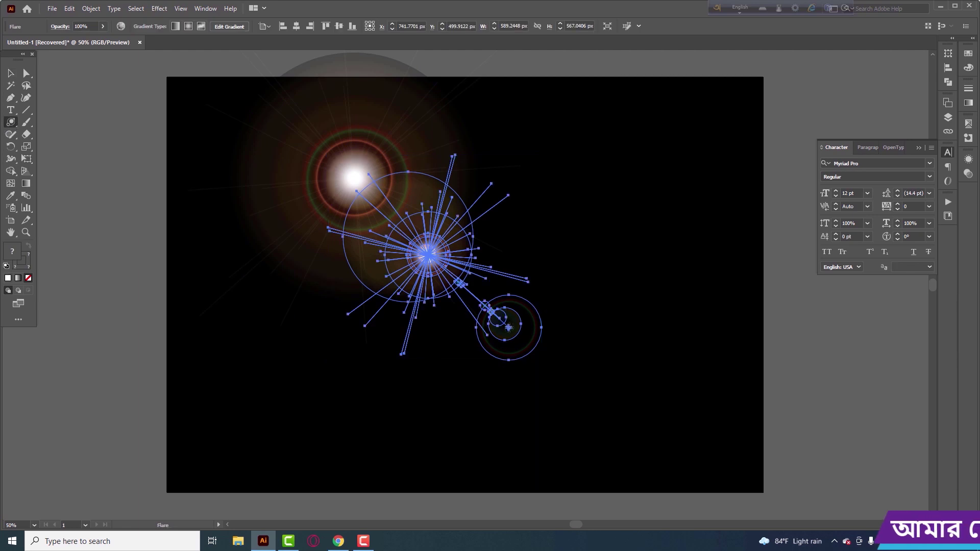
Step: Draw a new lens flare toward the lower right with 0% halo growth
key("v")
left_click(88, 154)
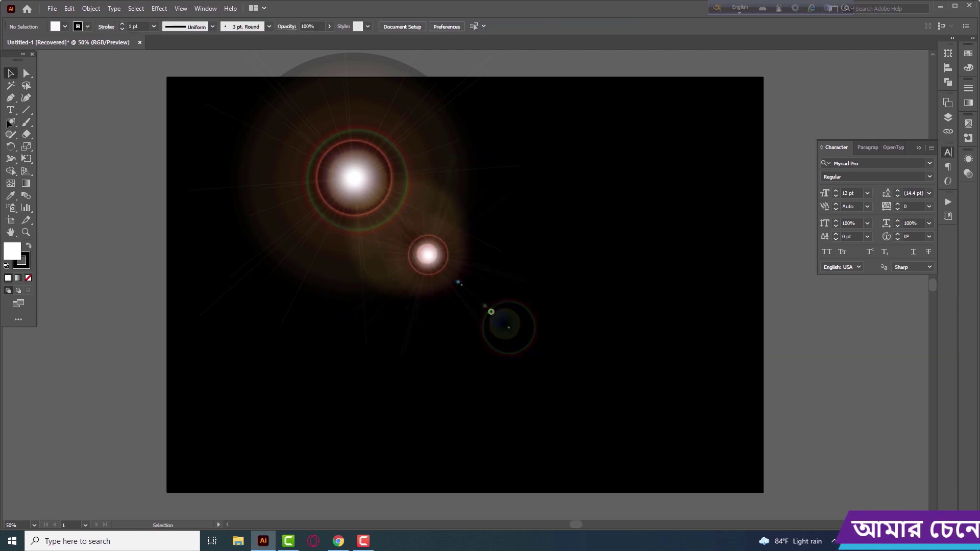
left_click(11, 122)
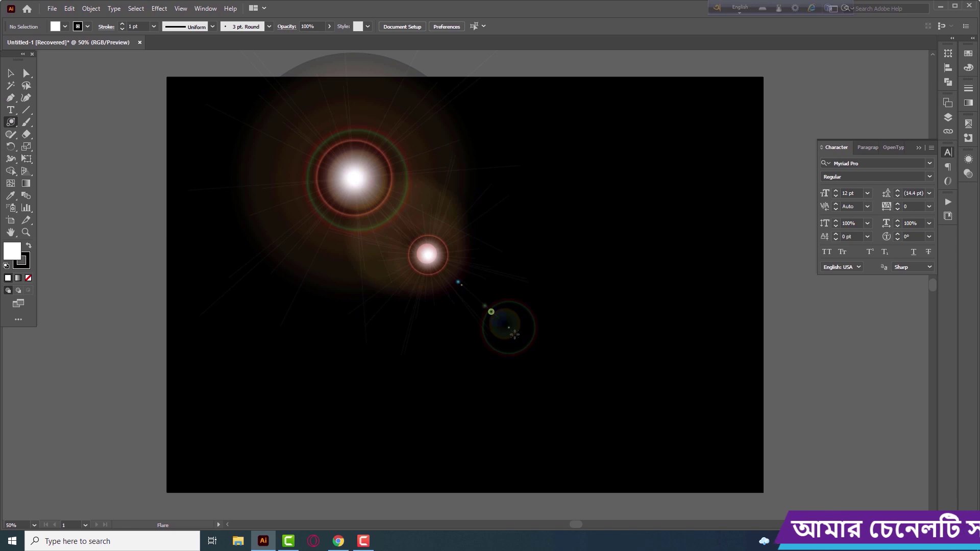
left_click_drag(514, 335, 595, 407)
left_click(645, 397)
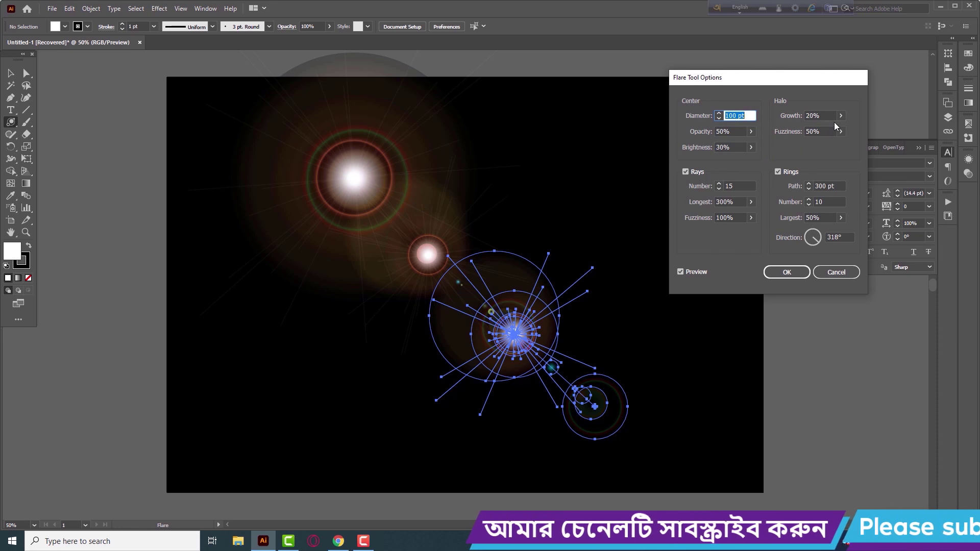
left_click_drag(840, 116, 780, 142)
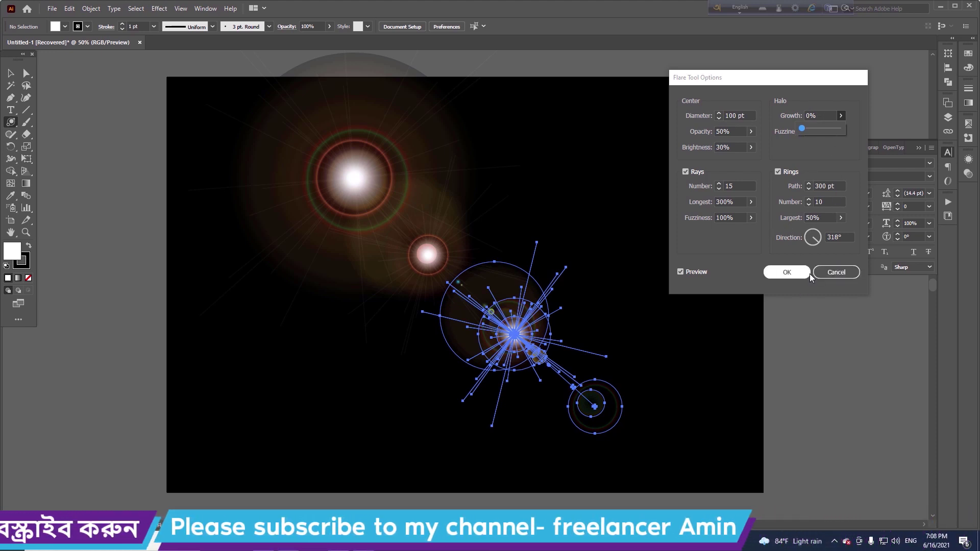
left_click(799, 273)
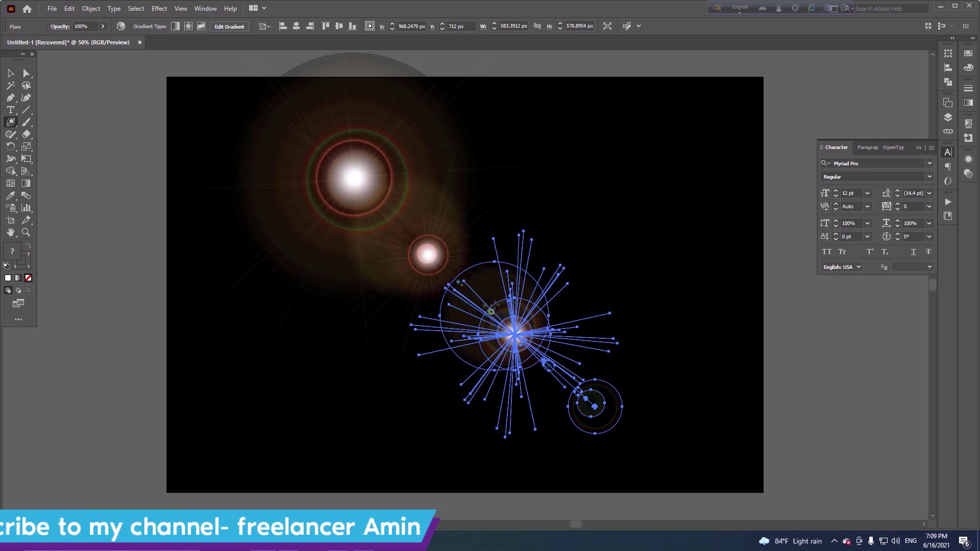
Step: Select the new flare to check its placement, then deselect it
left_click(17, 76)
left_click(503, 333)
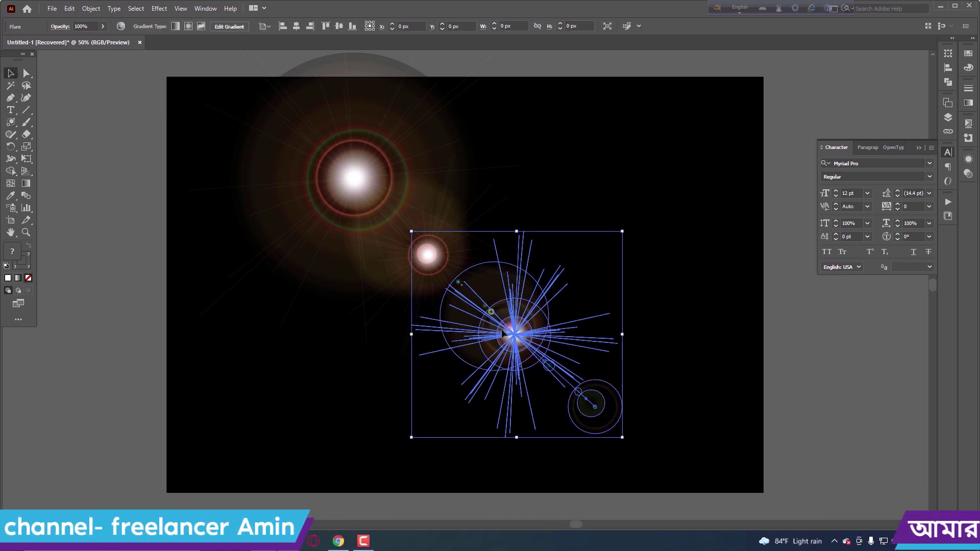
left_click(208, 115)
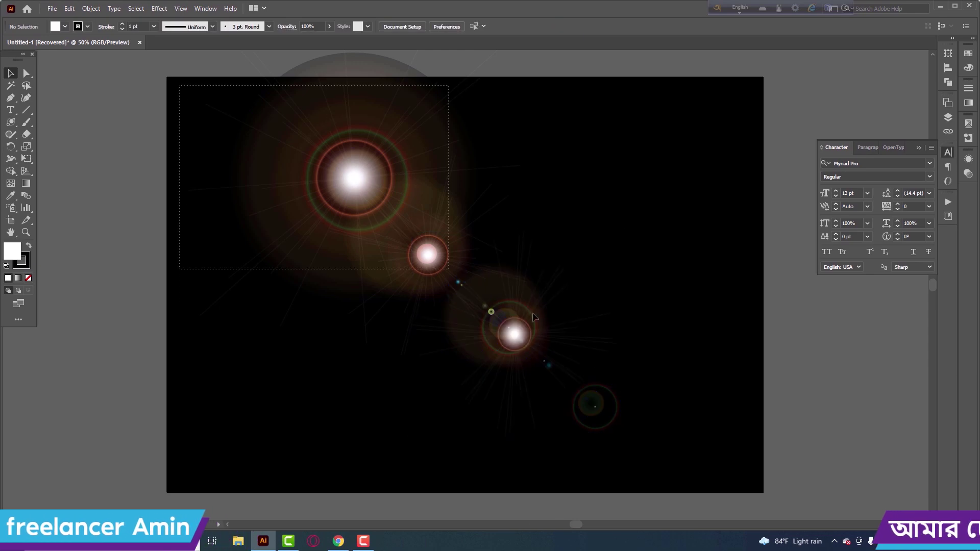
Step: Select the flare chain and trial shifting its colours toward green, yellow and purple in Recolor Artwork
left_click_drag(656, 423, 657, 424)
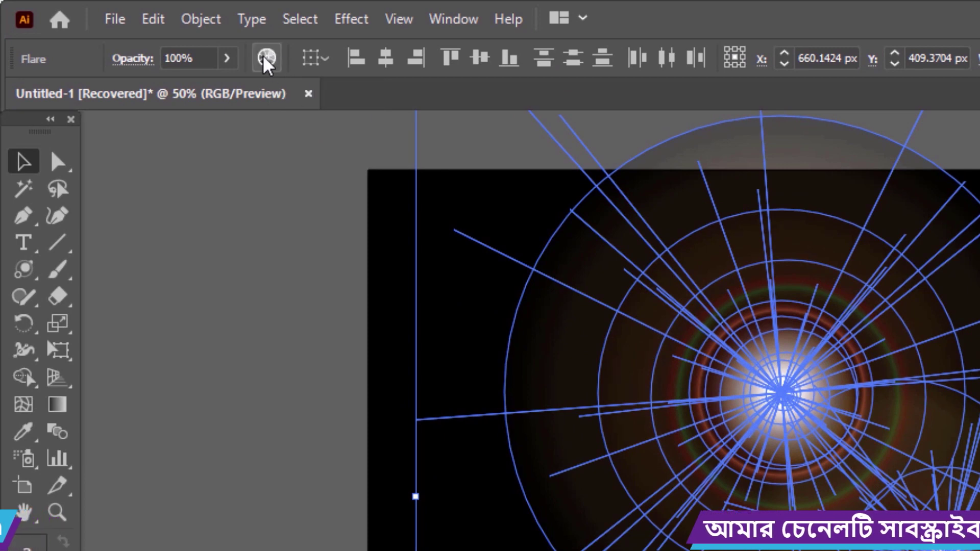
left_click(266, 59)
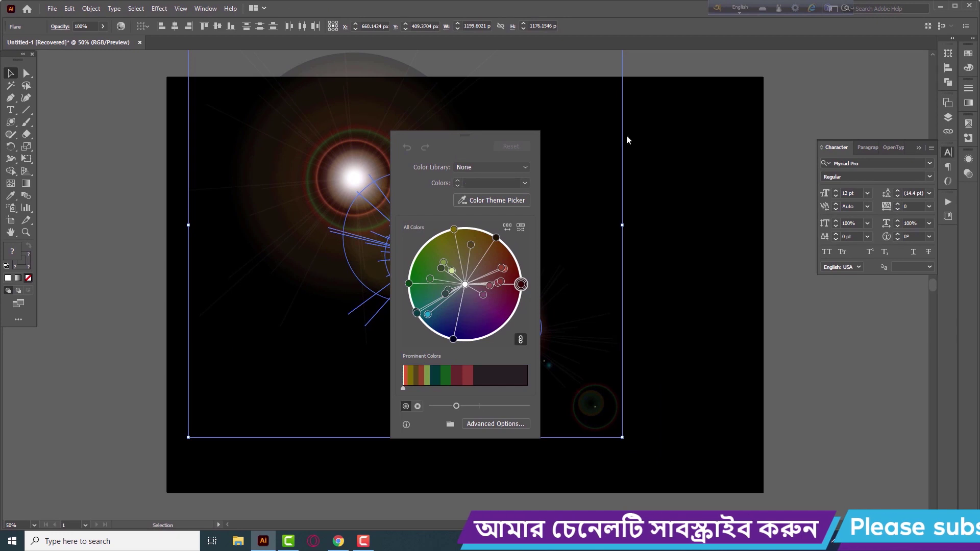
mouse_move(465, 147)
left_mouse_down()
mouse_move(630, 145)
mouse_move(721, 122)
left_mouse_up()
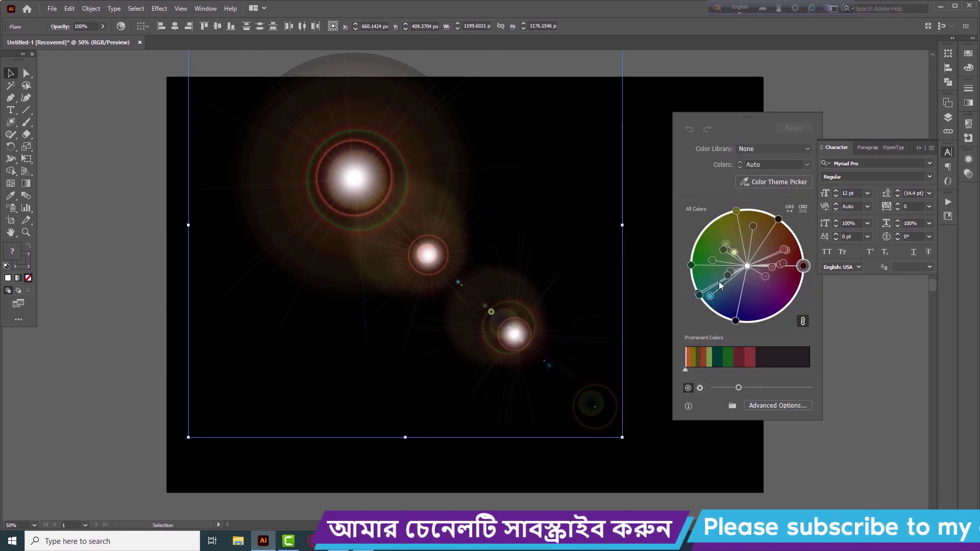
mouse_move(692, 266)
left_mouse_down()
mouse_move(749, 266)
mouse_move(739, 211)
left_mouse_up()
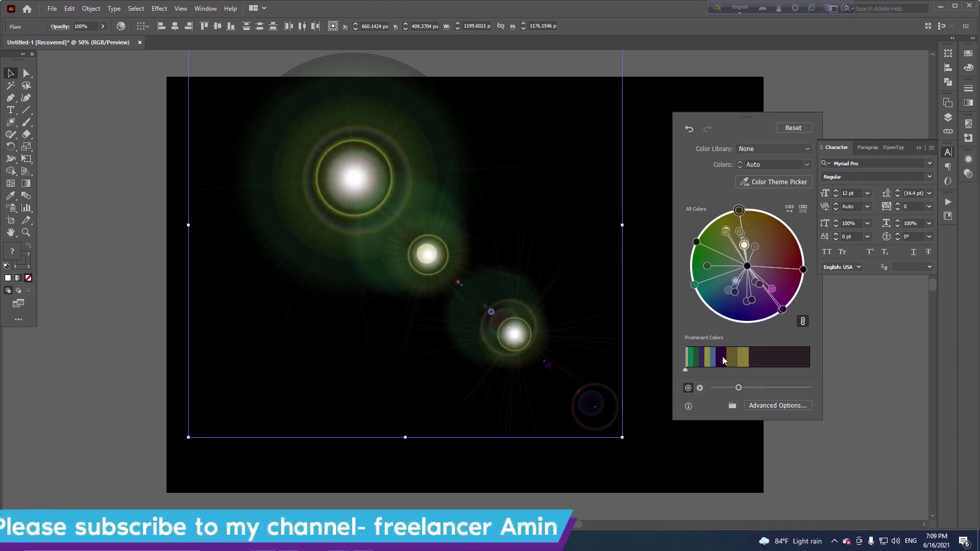
mouse_move(766, 295)
left_mouse_down()
mouse_move(779, 287)
mouse_move(754, 238)
left_mouse_up()
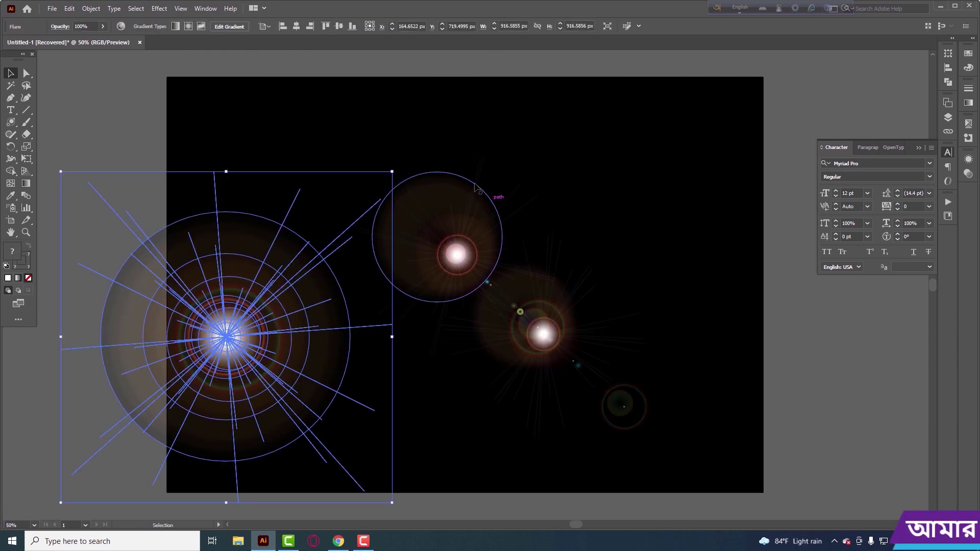
Step: Set the new flare's ring toward the upper right and squash the left flare vertically into an ellipse
left_click_drag(507, 213, 653, 159)
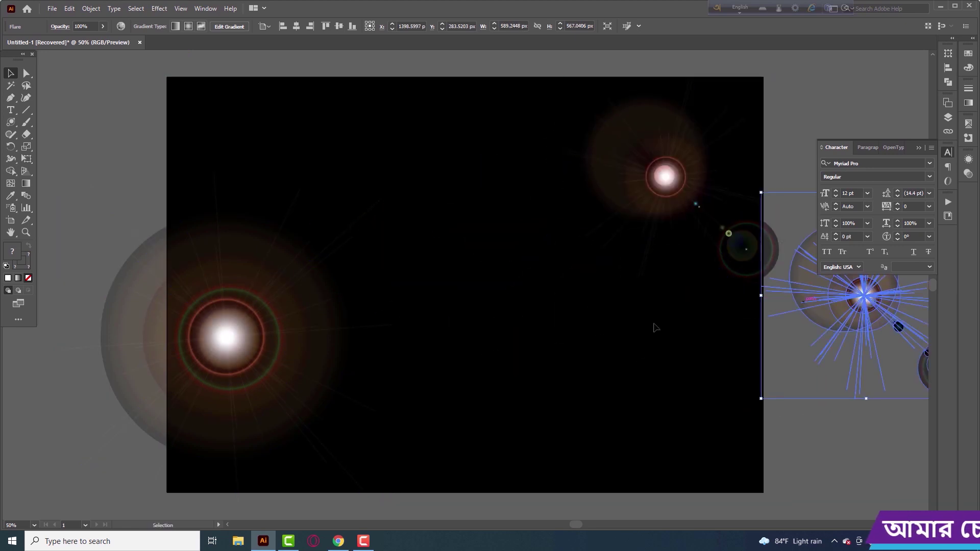
left_click_drag(296, 347, 393, 314)
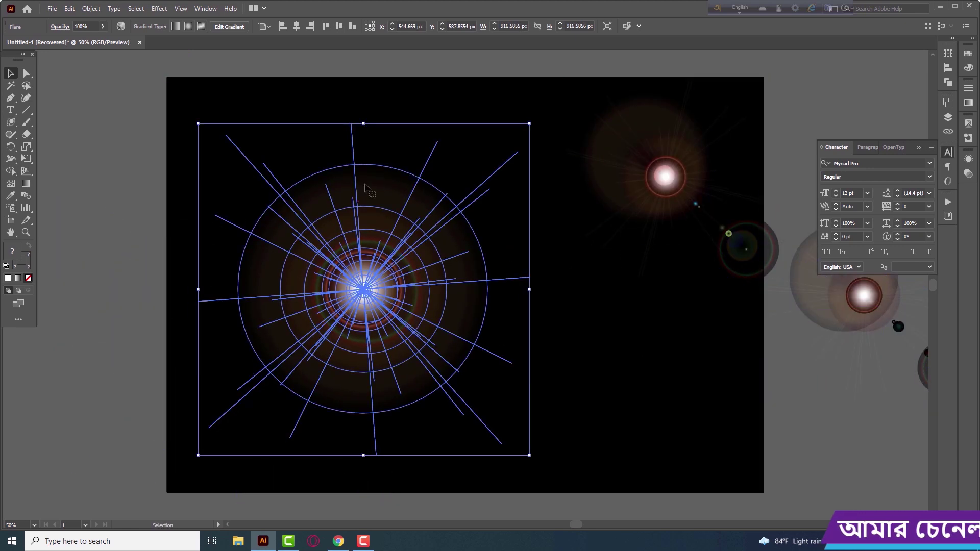
left_click_drag(363, 123, 377, 286)
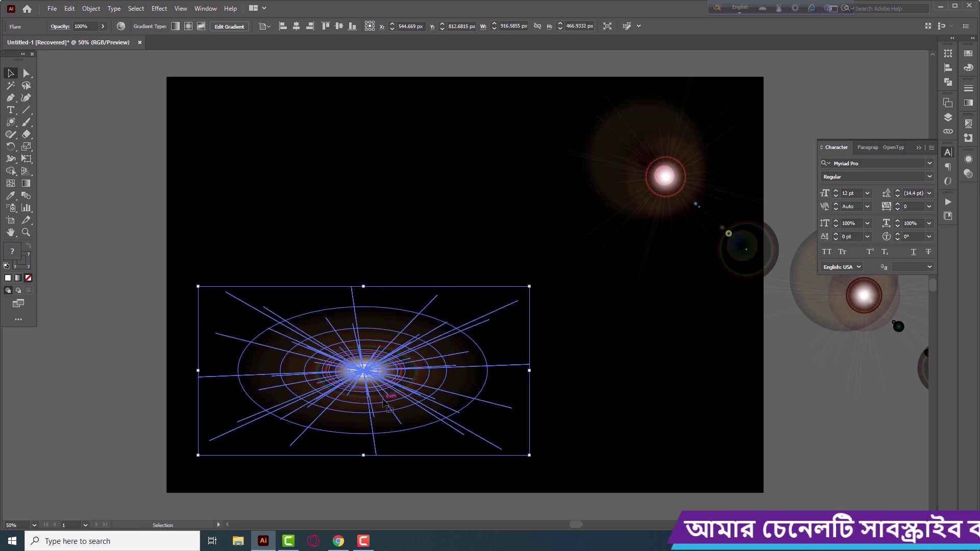
left_click(587, 419)
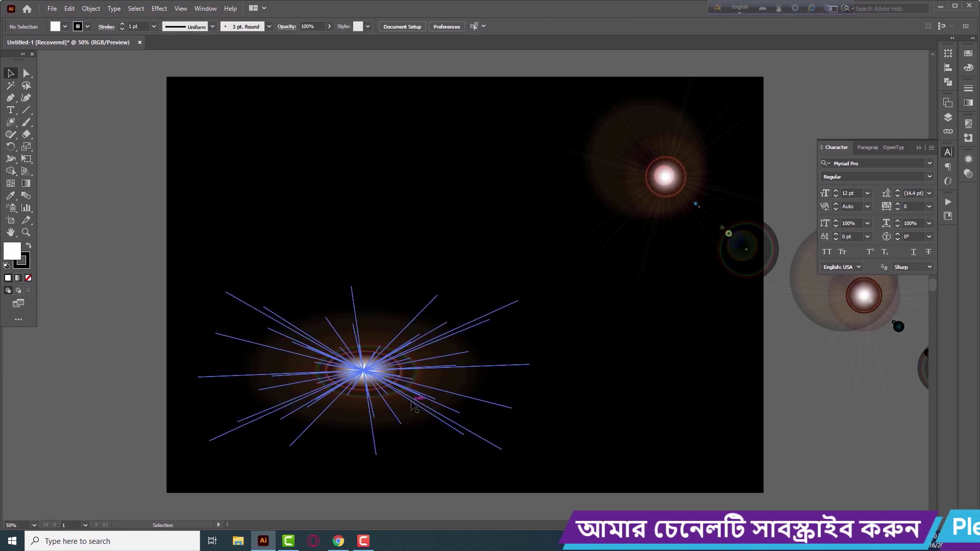
Step: Reposition the flattened flare, squash it further into a thin ellipse, and open the Effect menu
left_click_drag(414, 405, 422, 298)
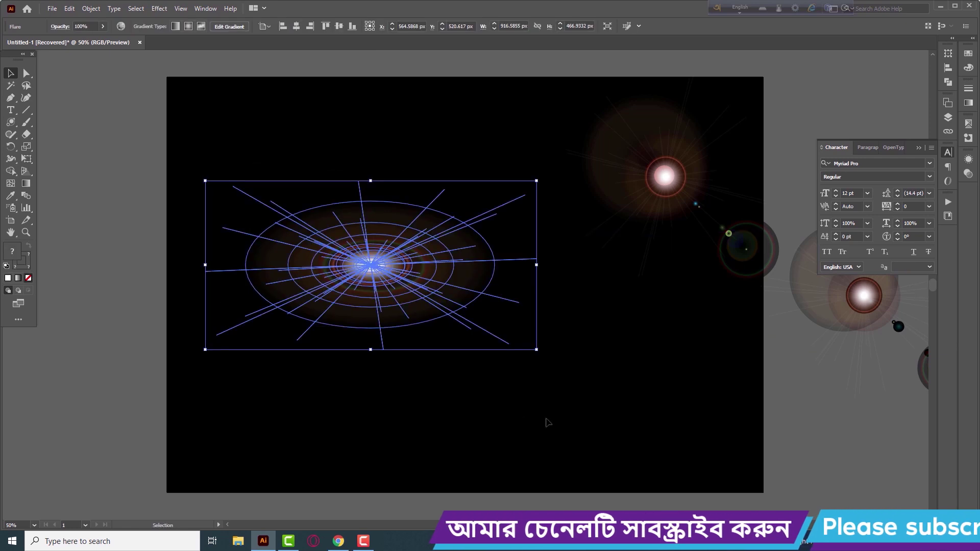
left_click(546, 420)
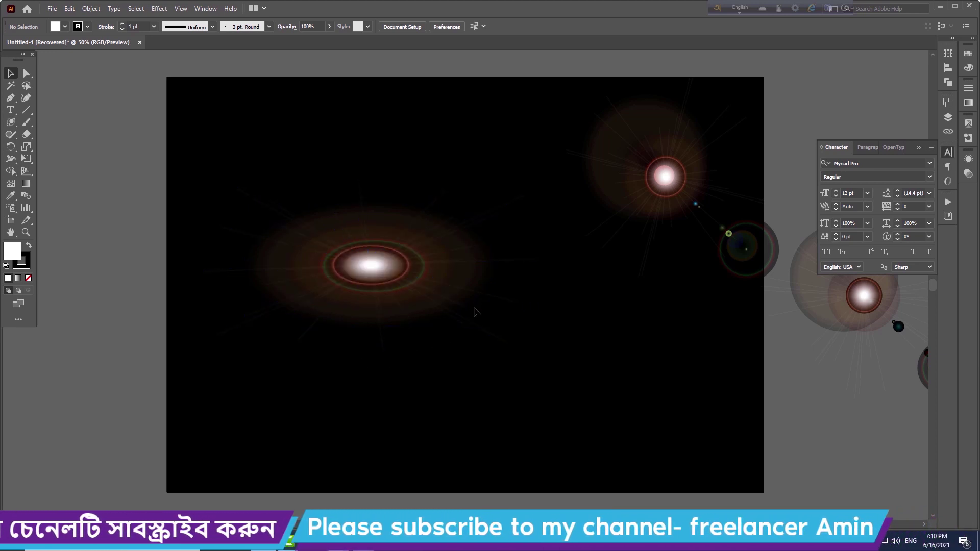
left_click_drag(376, 281, 348, 315)
left_click_drag(343, 218, 368, 257)
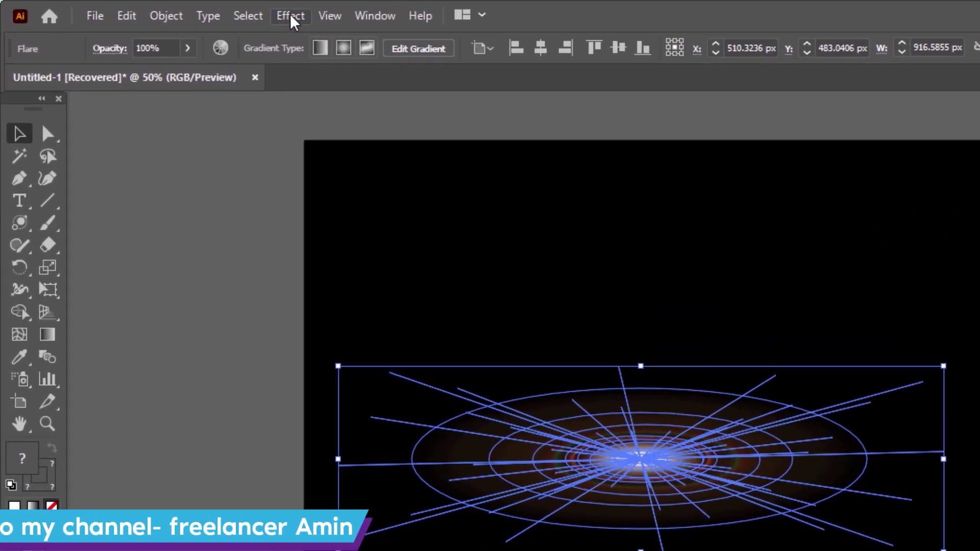
left_click(159, 8)
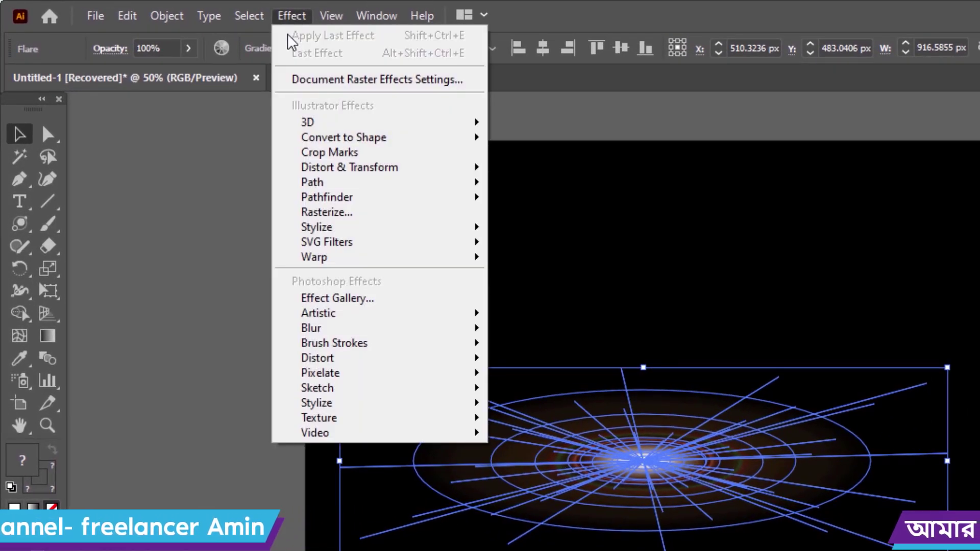
mouse_move(349, 167)
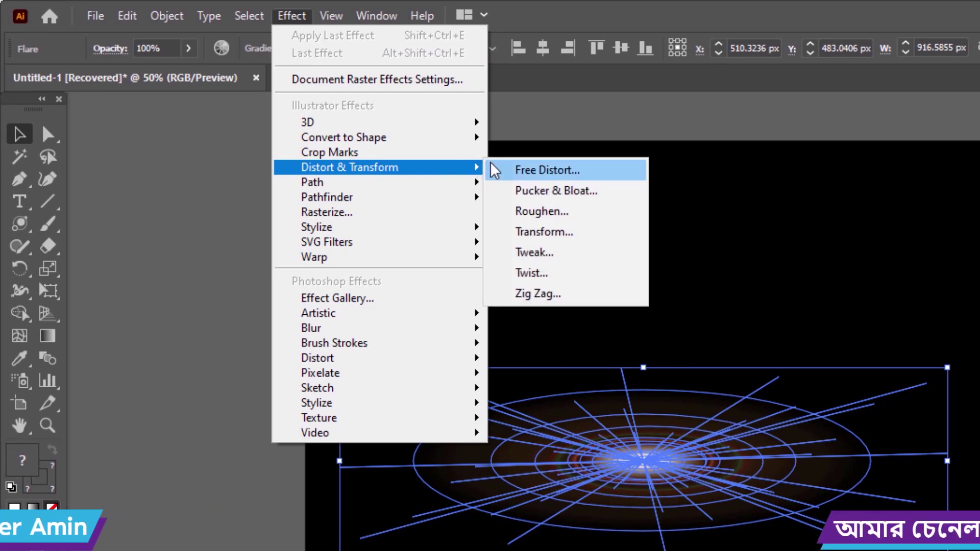
Step: Apply a Transform effect with 15 copies rotated 336° to form a golden starburst
left_click(540, 232)
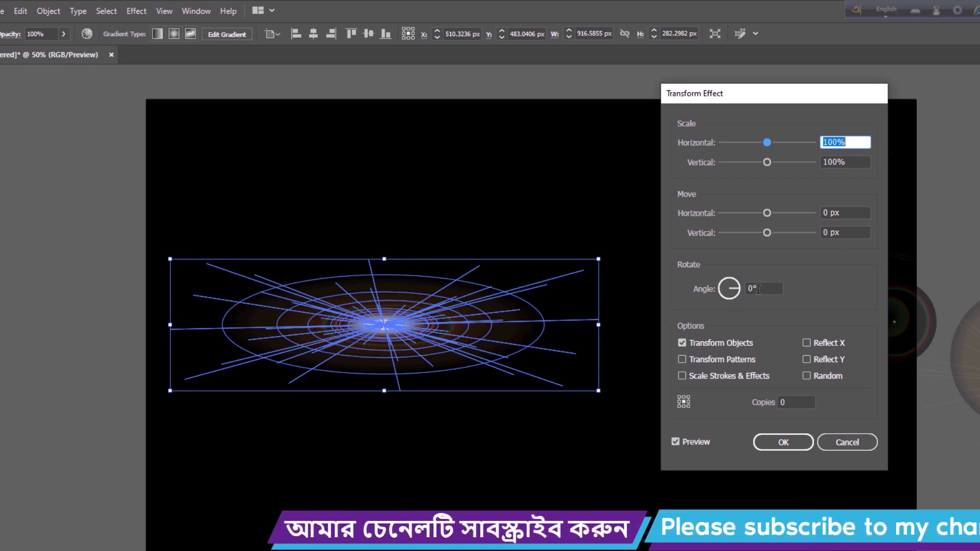
left_click(781, 403)
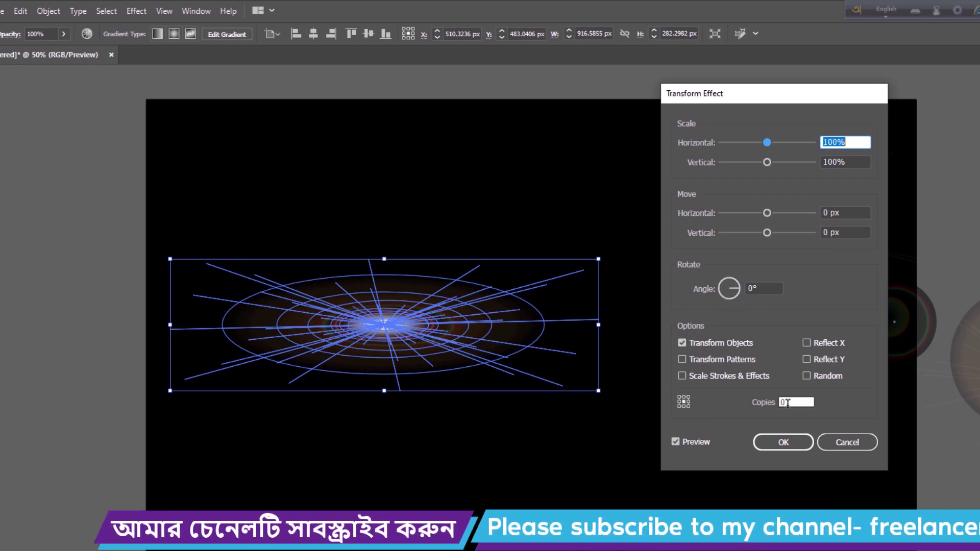
type("15")
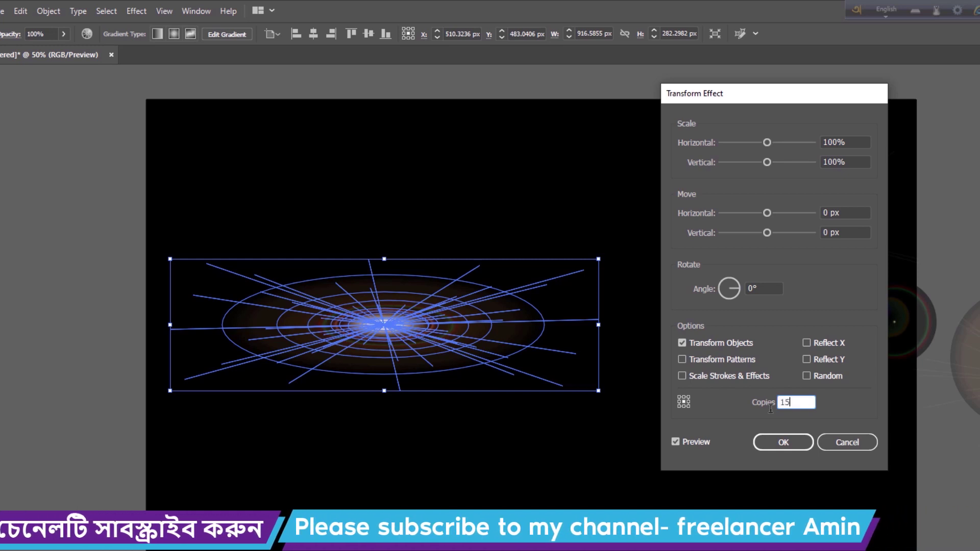
key("Tab")
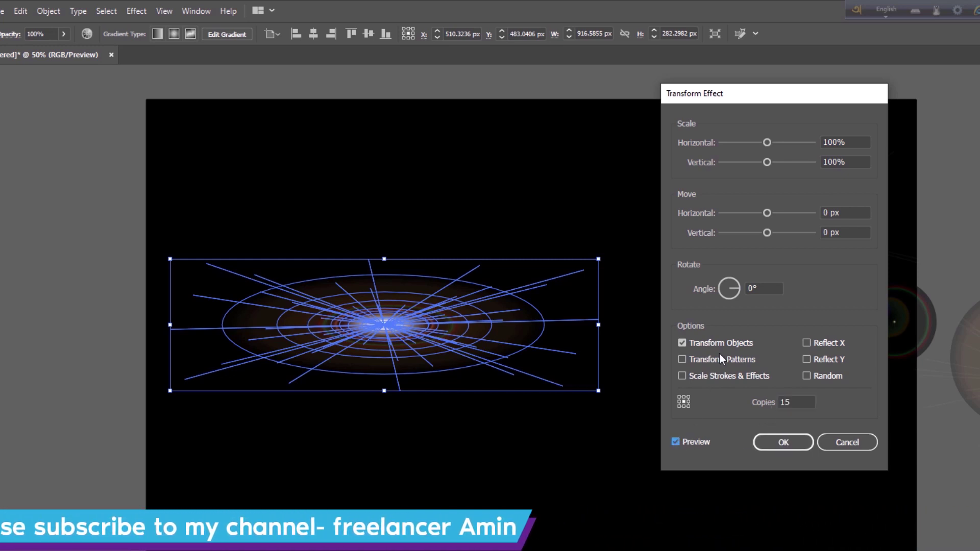
left_click(740, 289)
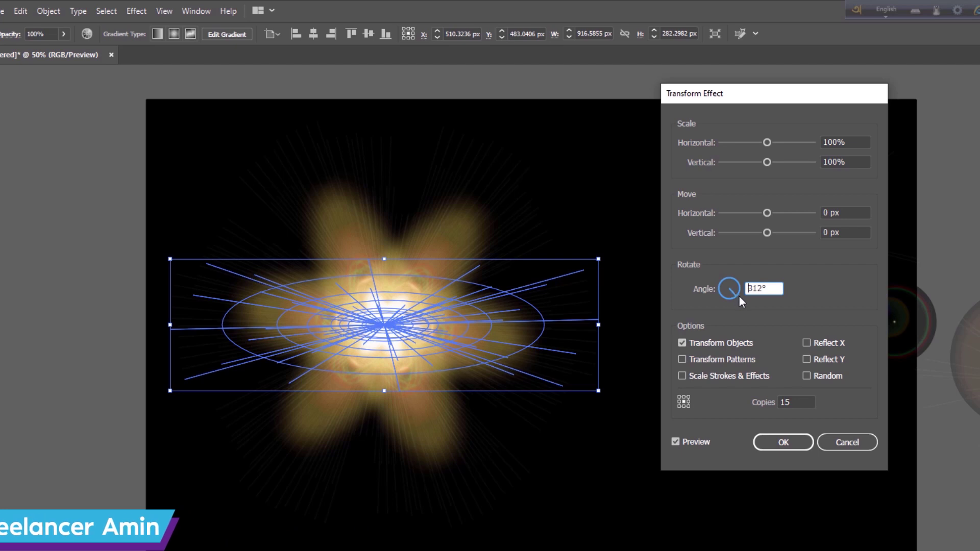
left_click_drag(739, 296, 746, 295)
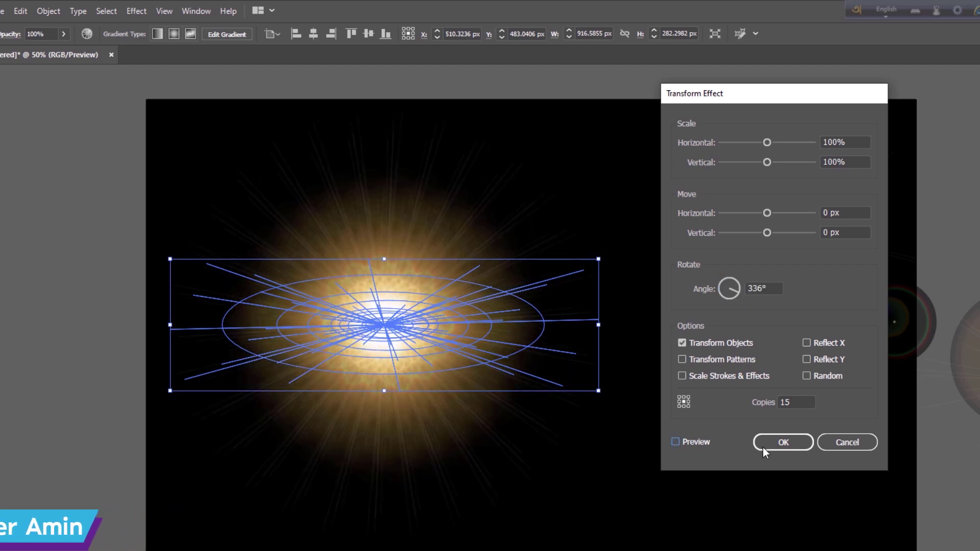
left_click(784, 444)
Step: Shrink the starburst to about half size and move it to the artboard's upper left
left_click(689, 486)
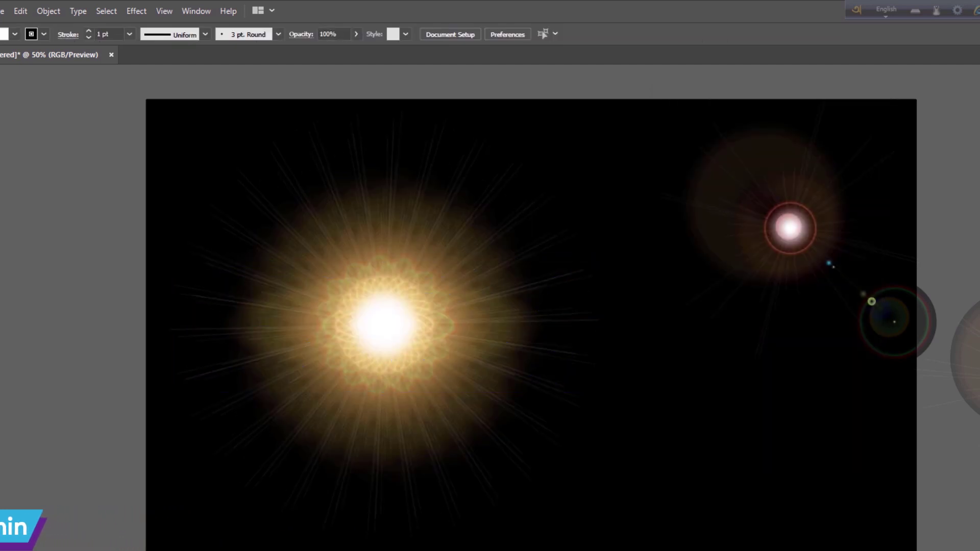
left_click_drag(420, 344, 413, 381)
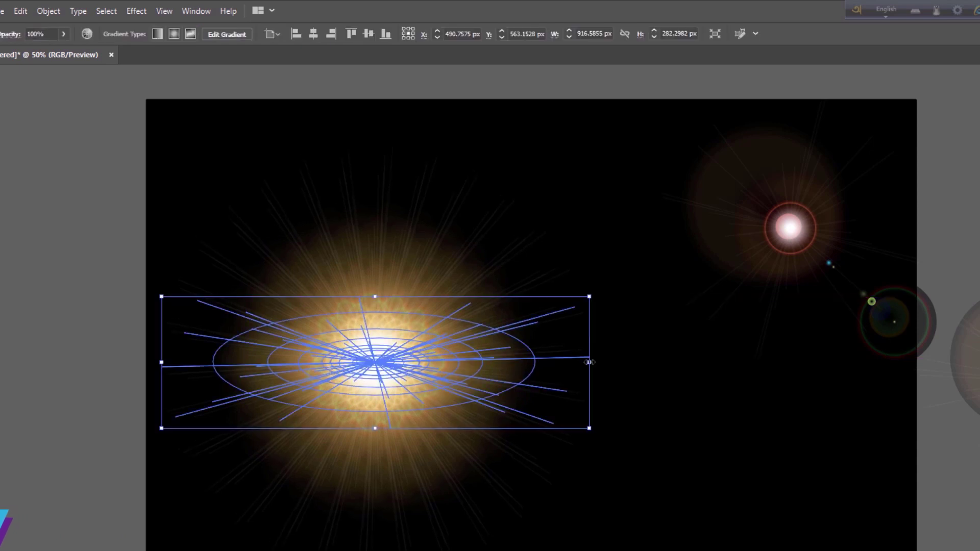
left_click_drag(591, 362, 468, 380)
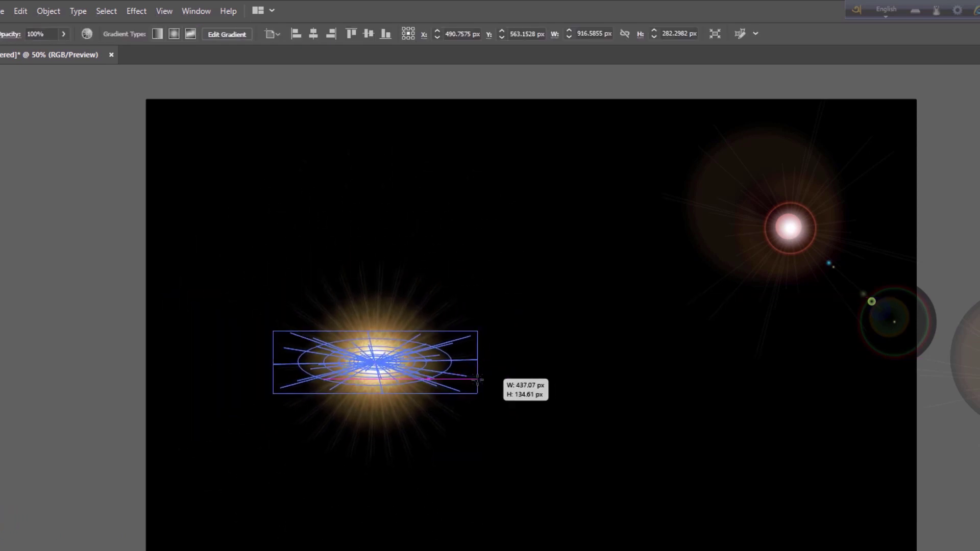
left_click(585, 397)
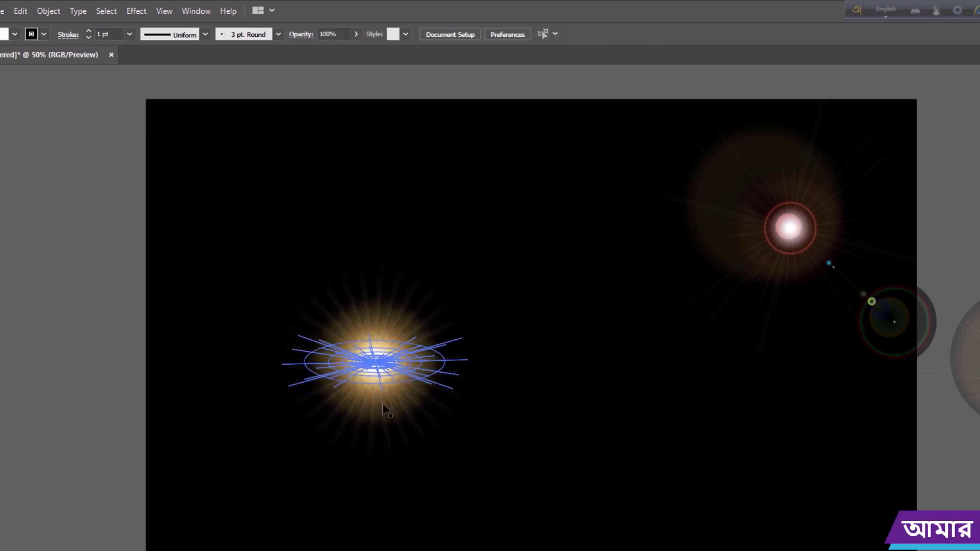
mouse_move(386, 410)
left_mouse_down()
mouse_move(339, 252)
mouse_move(339, 265)
left_mouse_up()
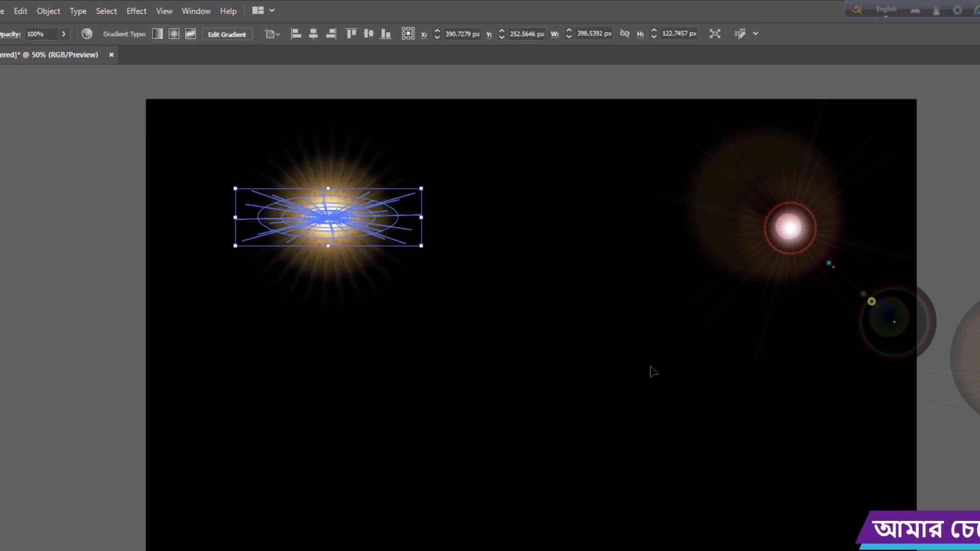
Step: Trial shifting the starburst's colours around the wheel toward a warmer peach tone
left_click(86, 34)
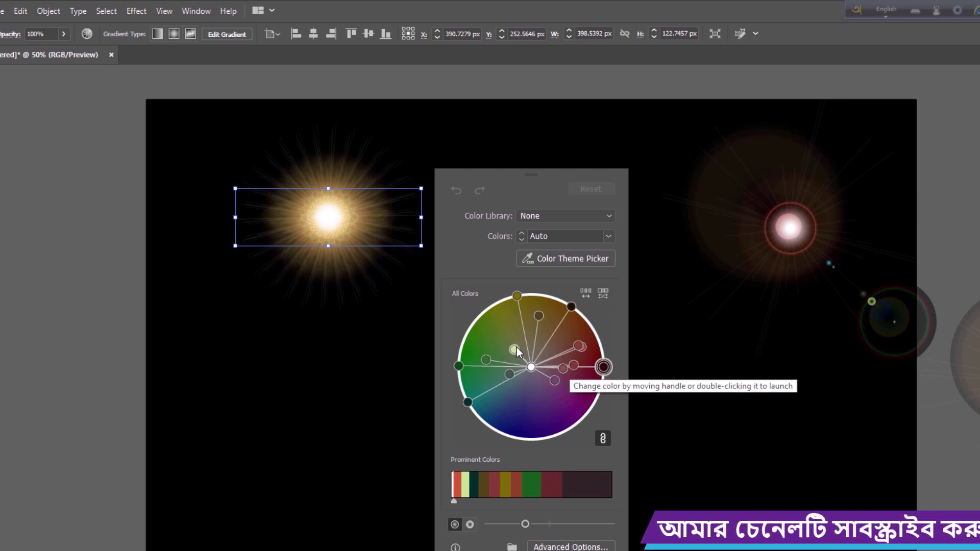
left_click_drag(517, 347, 507, 313)
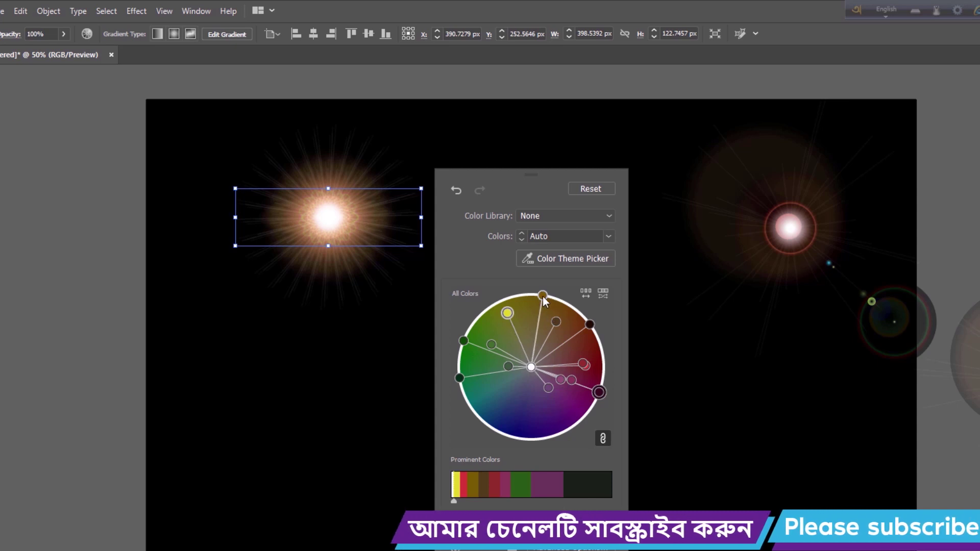
left_click_drag(544, 296, 517, 316)
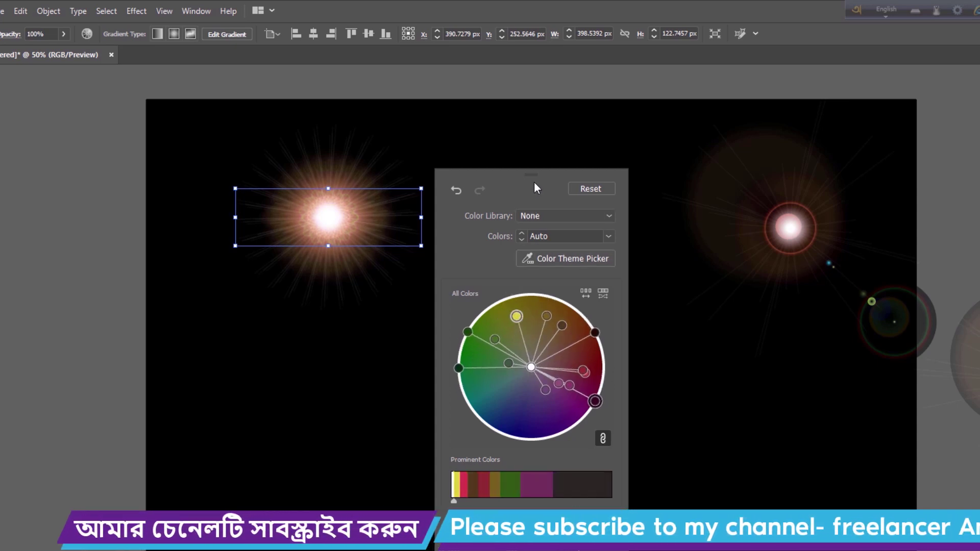
Step: Reset the sun flare to its original colours and move it toward the artboard centre
left_click_drag(534, 180, 611, 189)
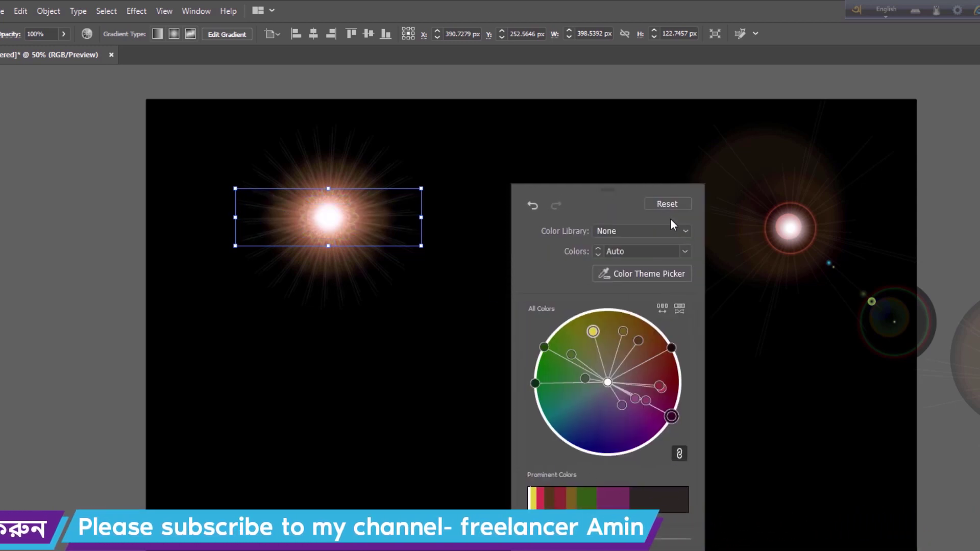
left_click(665, 205)
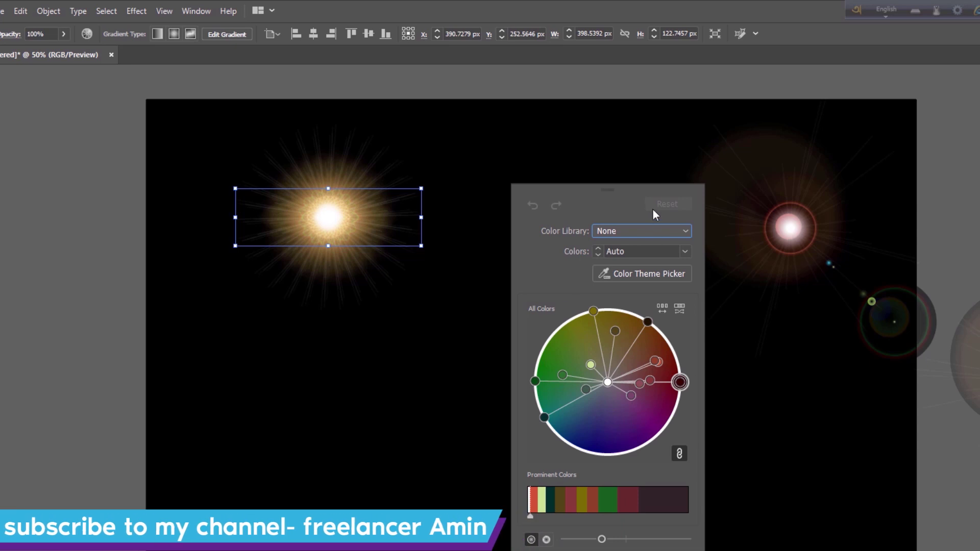
left_click(366, 420)
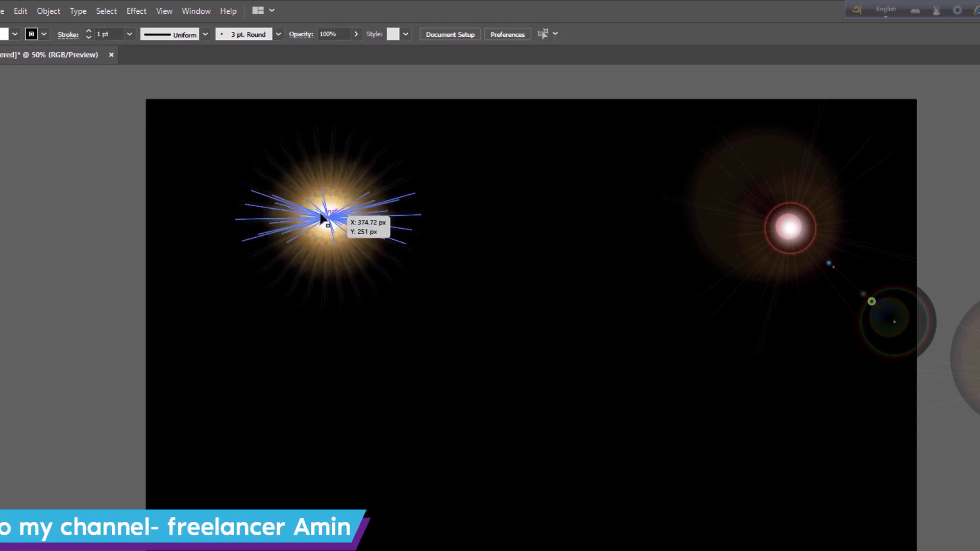
left_click_drag(322, 220, 429, 309)
left_click(590, 411)
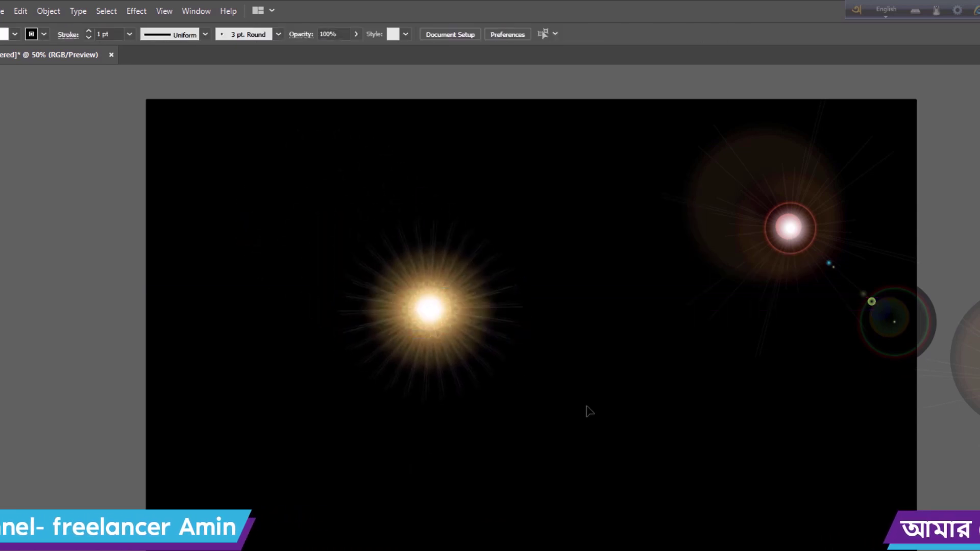
Step: Move the sun flare back up to the upper left of the artboard
left_click_drag(444, 320, 344, 224)
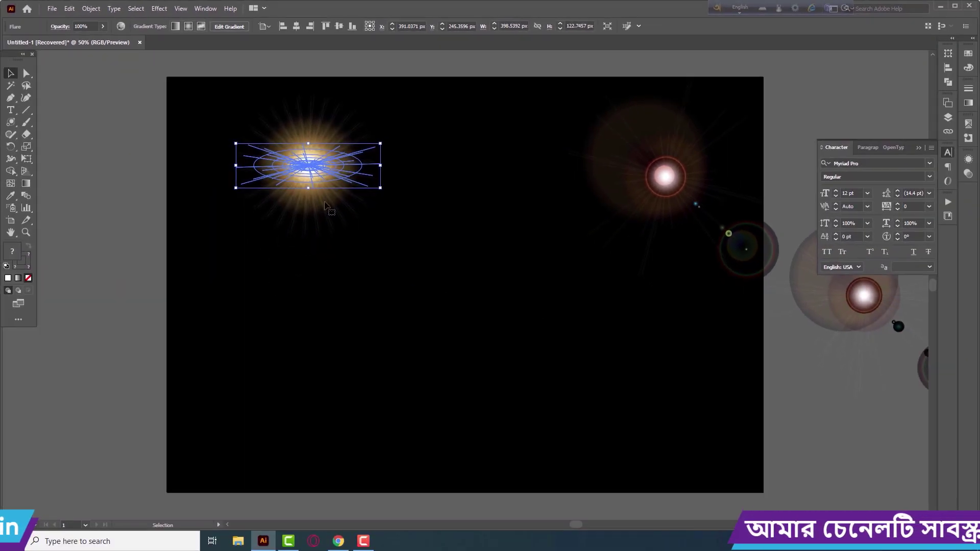
mouse_move(332, 174)
left_mouse_down()
mouse_move(425, 318)
mouse_move(324, 186)
left_mouse_up()
left_click(511, 194)
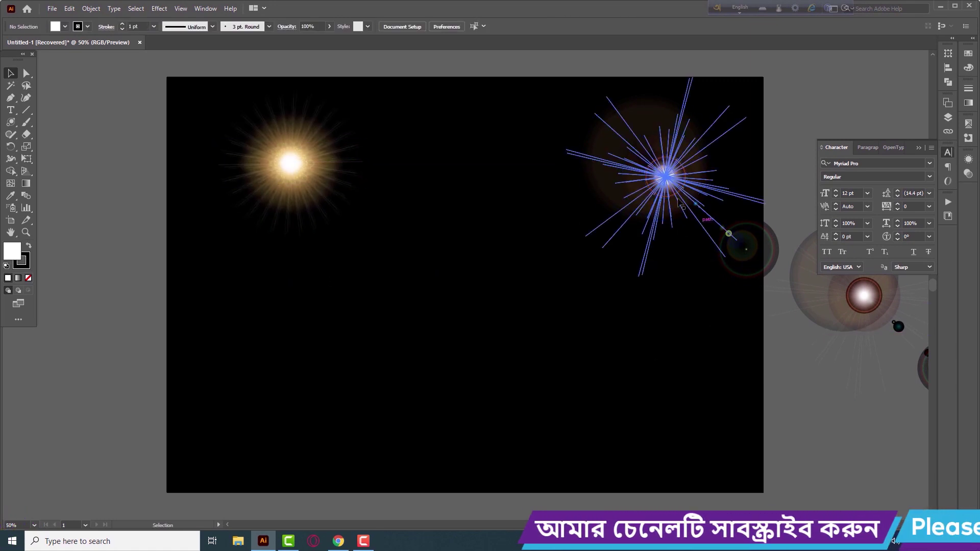
Step: Bring both lens flares beside the sun, scale them down together, and chain them diagonally down-right
left_click_drag(679, 204, 359, 259)
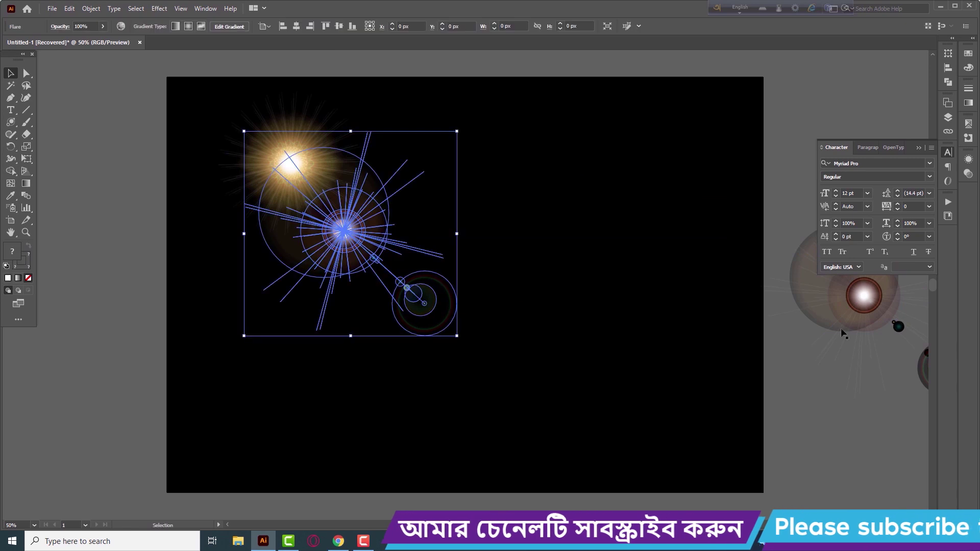
mouse_move(868, 306)
left_mouse_down()
mouse_move(470, 361)
mouse_move(447, 338)
left_mouse_up()
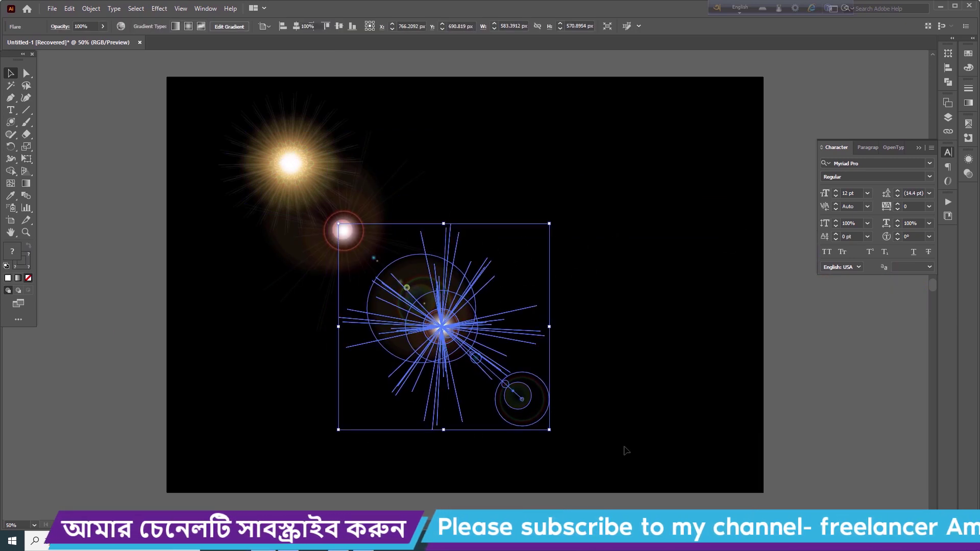
left_click_drag(229, 115, 643, 472)
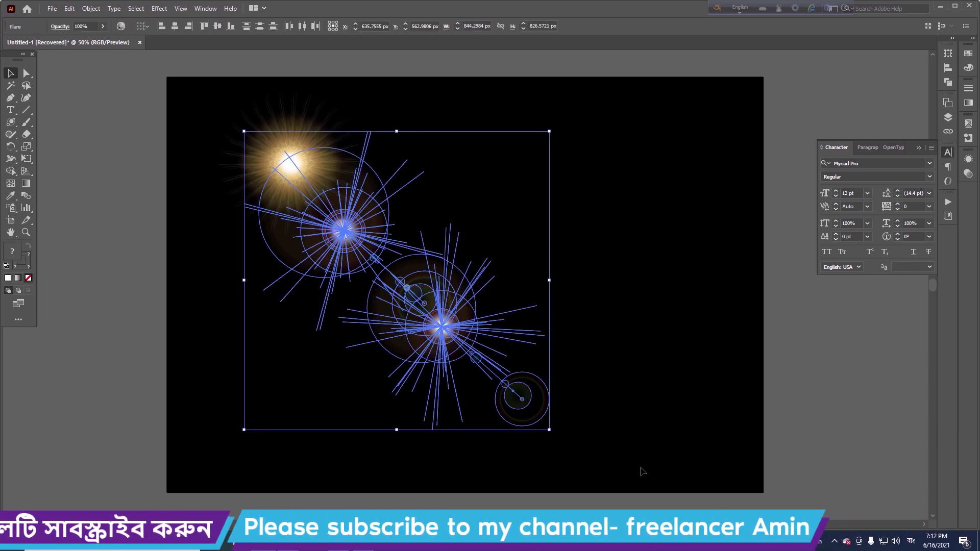
mouse_move(550, 430)
left_mouse_down()
mouse_move(510, 411)
mouse_move(485, 363)
left_mouse_up()
left_click_drag(414, 280, 396, 246)
left_click(585, 348)
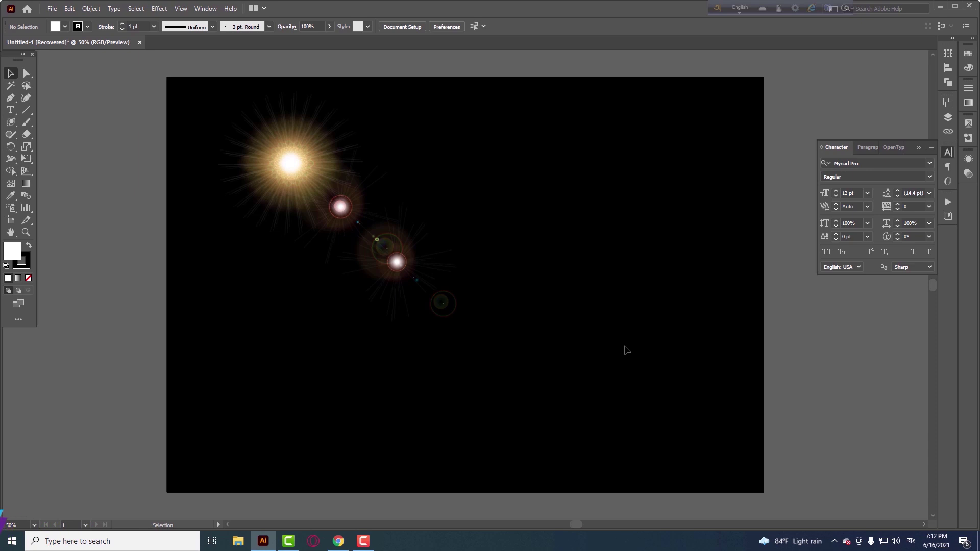
Step: Draw a new lens flare on the artboard's right side and shift it slightly right
left_click_drag(302, 160, 335, 207)
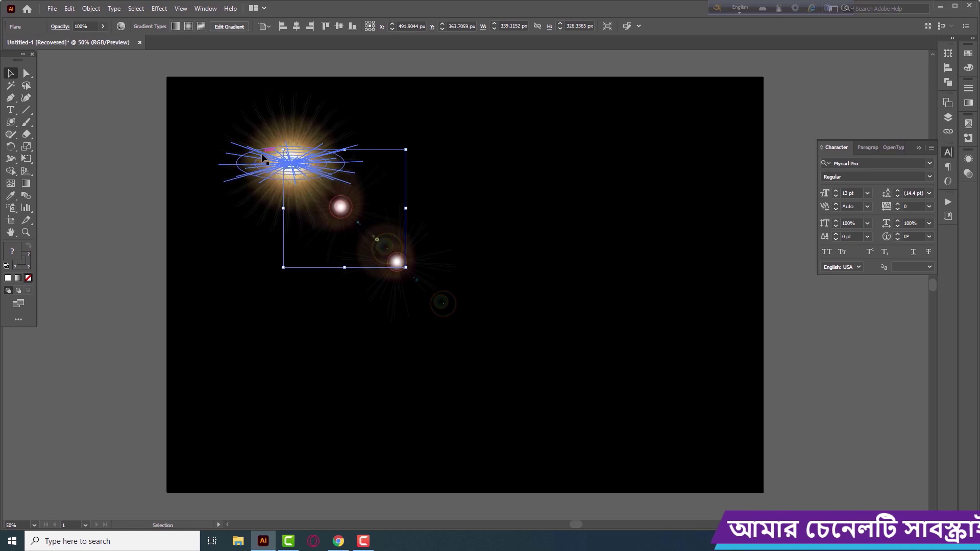
left_click(12, 123)
left_click_drag(519, 202, 602, 261)
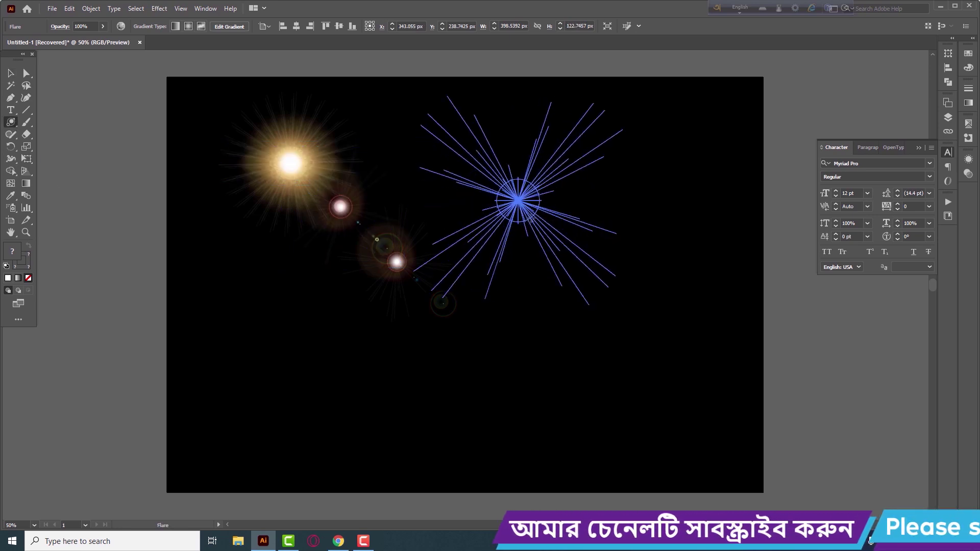
key("v")
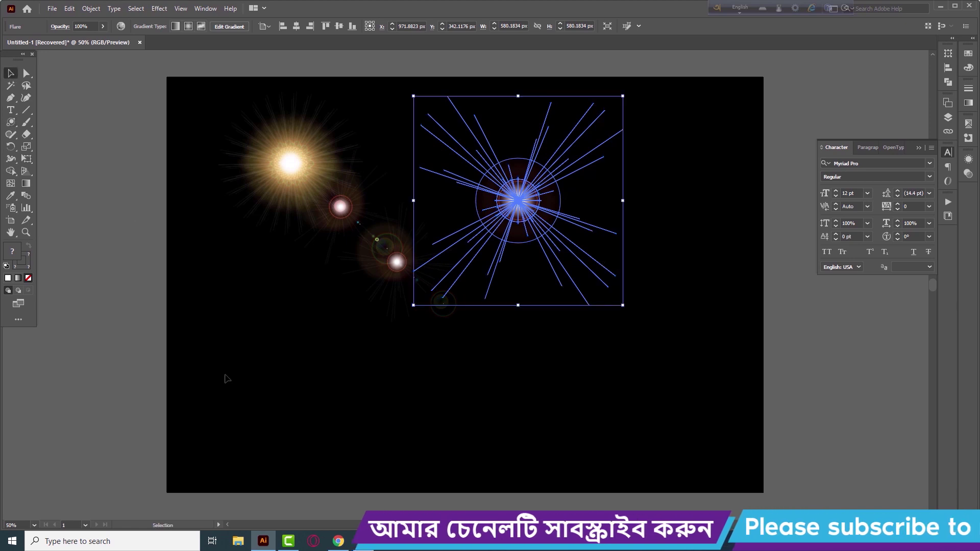
left_click(223, 376)
mouse_move(522, 208)
left_mouse_down()
mouse_move(569, 280)
mouse_move(600, 209)
left_mouse_up()
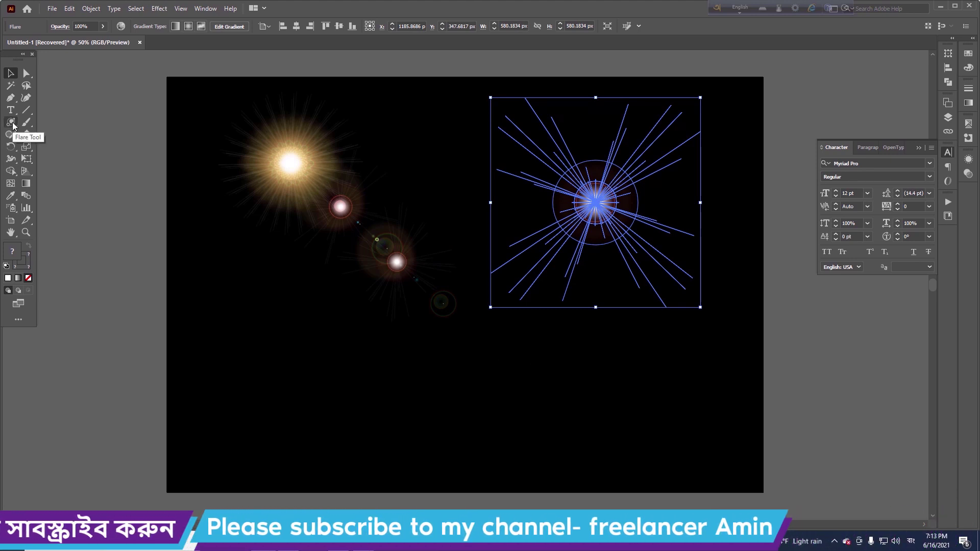
Step: Pull the new flare's rings to trail straight down below it, then deselect it
left_click_drag(11, 122, 40, 187)
left_click(41, 186)
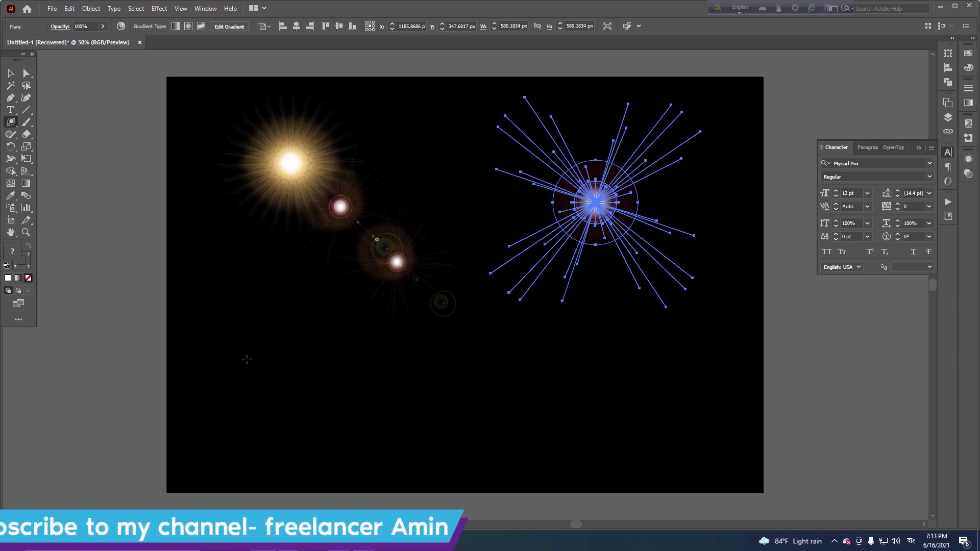
left_click_drag(244, 358, 643, 431)
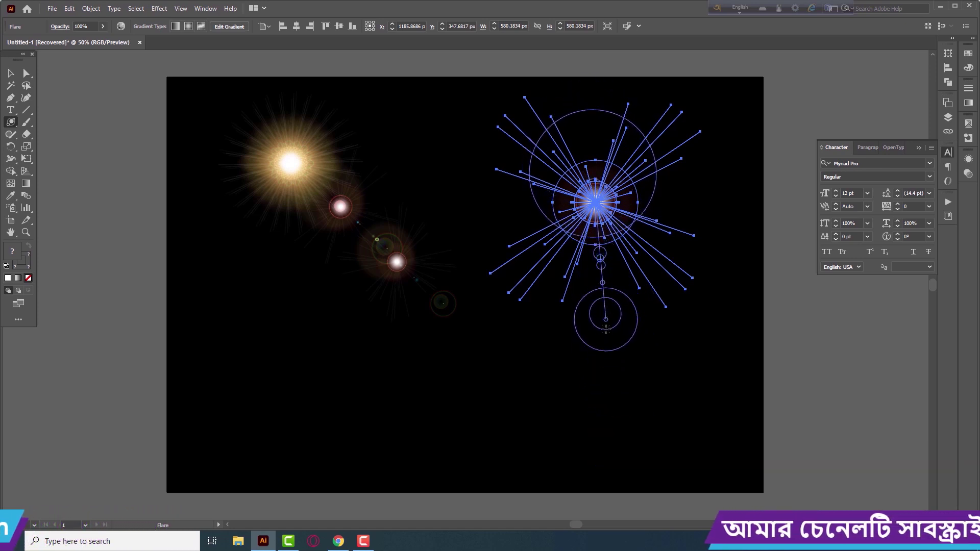
mouse_move(605, 365)
left_mouse_down()
mouse_move(603, 482)
mouse_move(600, 187)
left_mouse_up()
scroll(604, 459, "down", 5)
scroll(686, 237, "up", 1)
scroll(685, 282, "up", 2)
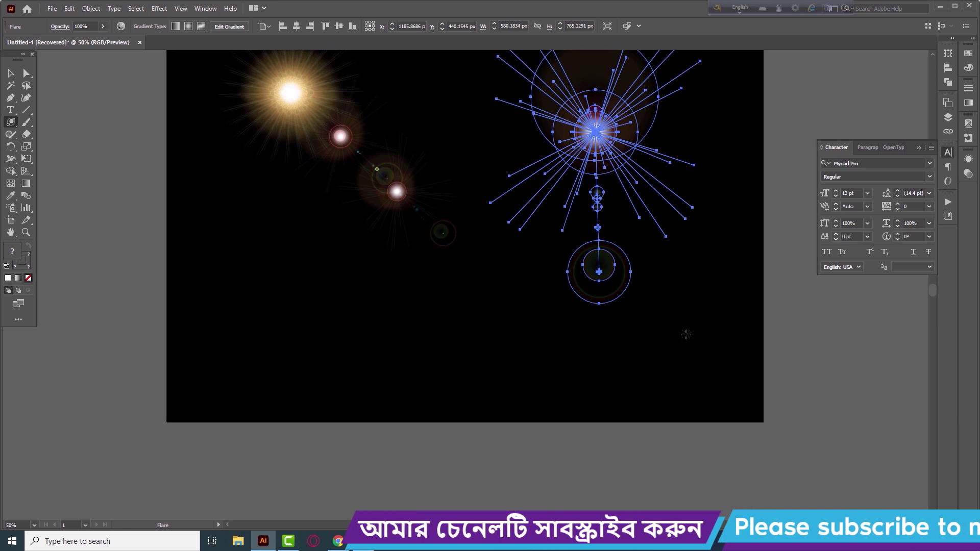
key("v")
scroll(686, 334, "up", 4)
left_click(125, 142)
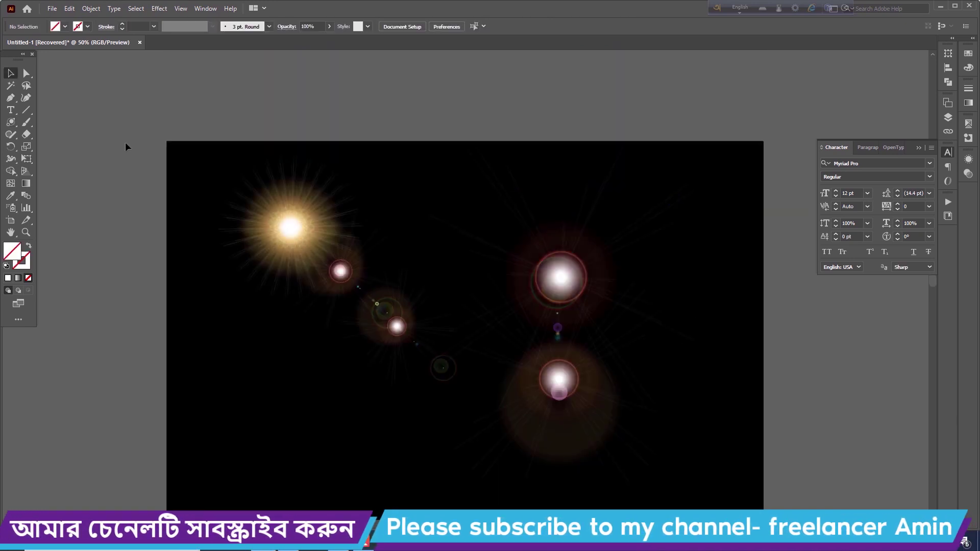
left_click(10, 122)
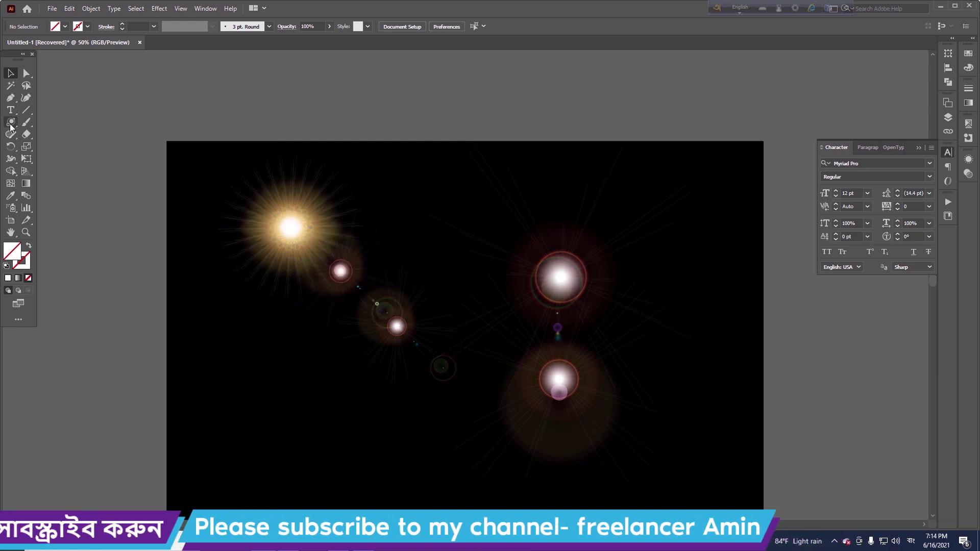
left_click(291, 224, "ctrl")
key("Return")
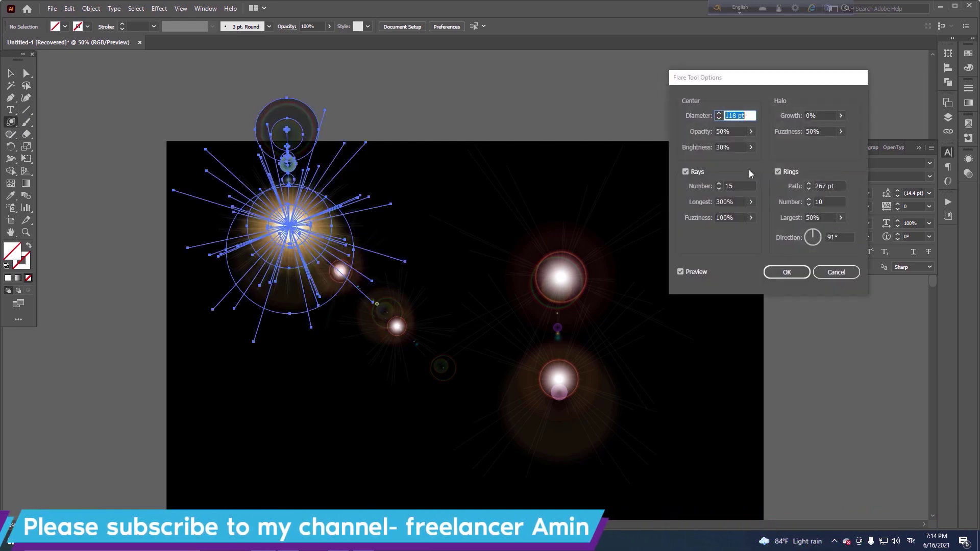
left_click_drag(764, 81, 654, 136)
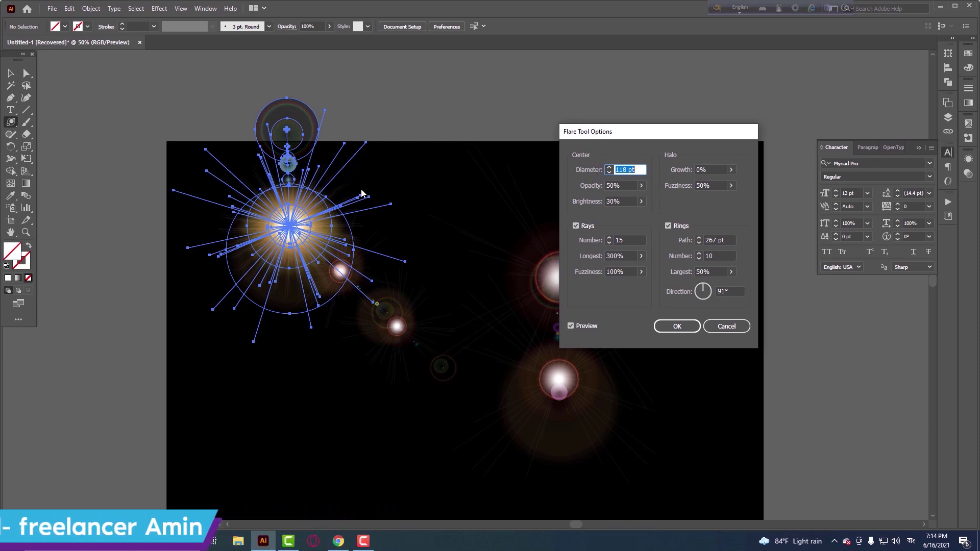
left_click_drag(658, 138, 758, 93)
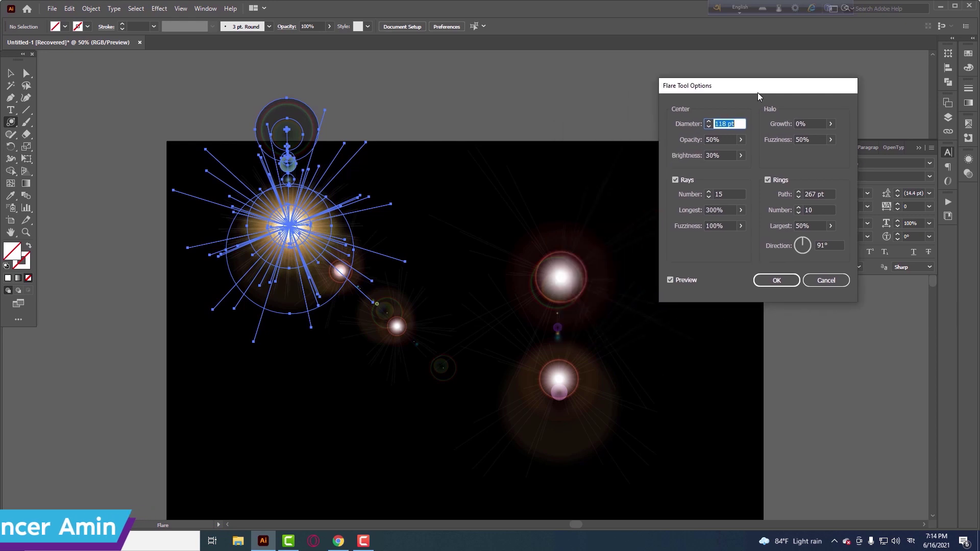
left_click(163, 9)
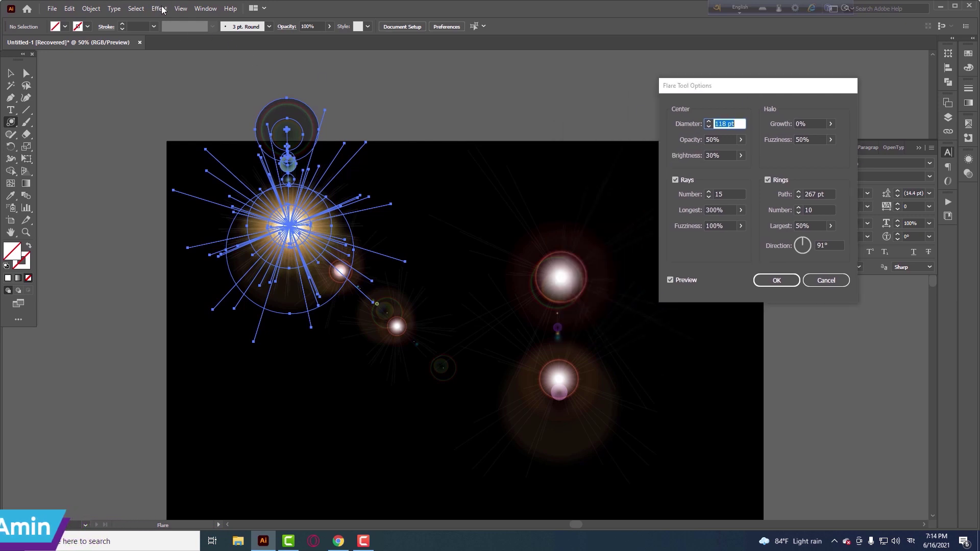
left_click(832, 281)
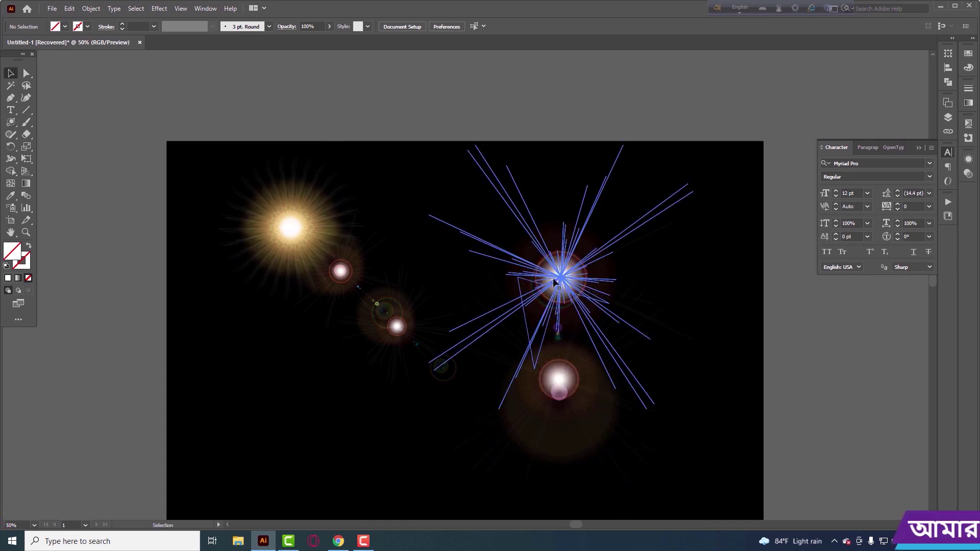
left_click(443, 220)
left_click(159, 9)
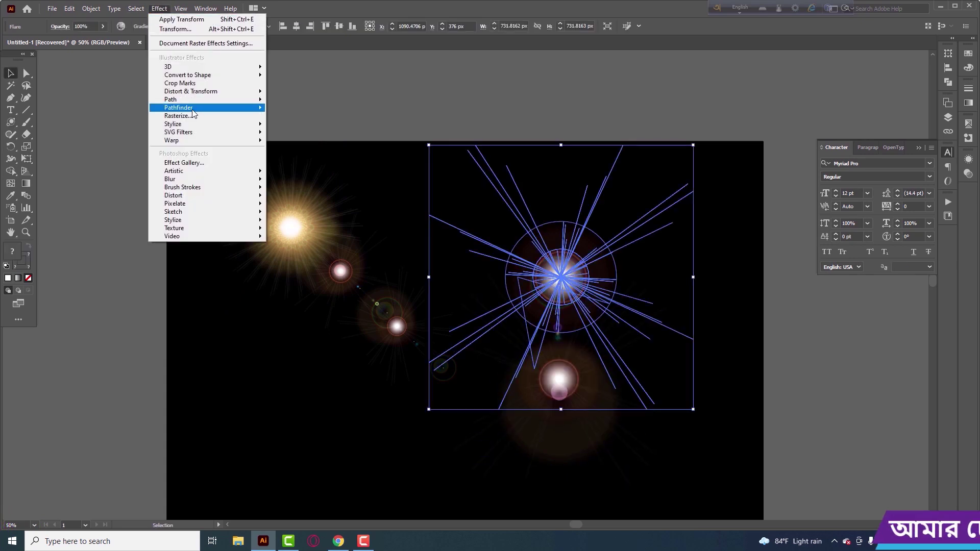
mouse_move(191, 91)
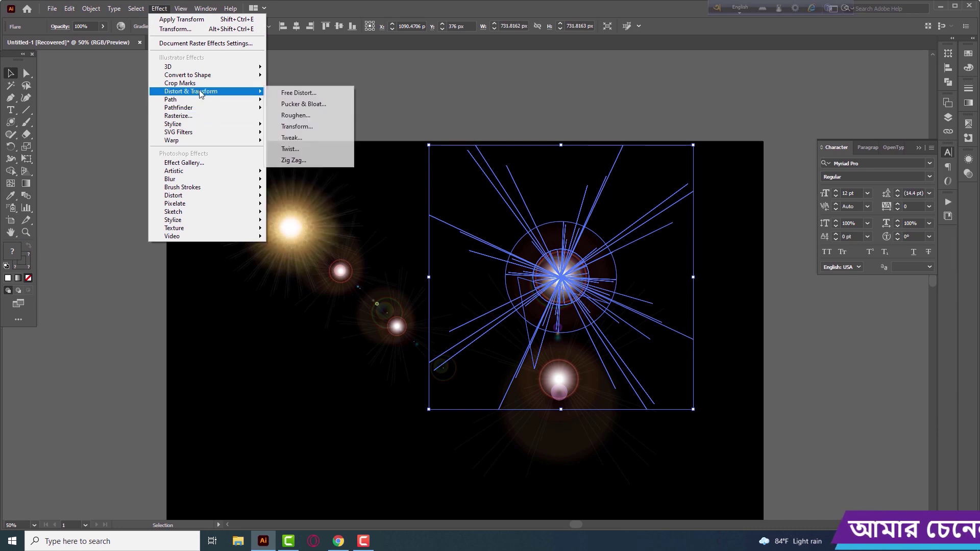
left_click(239, 91)
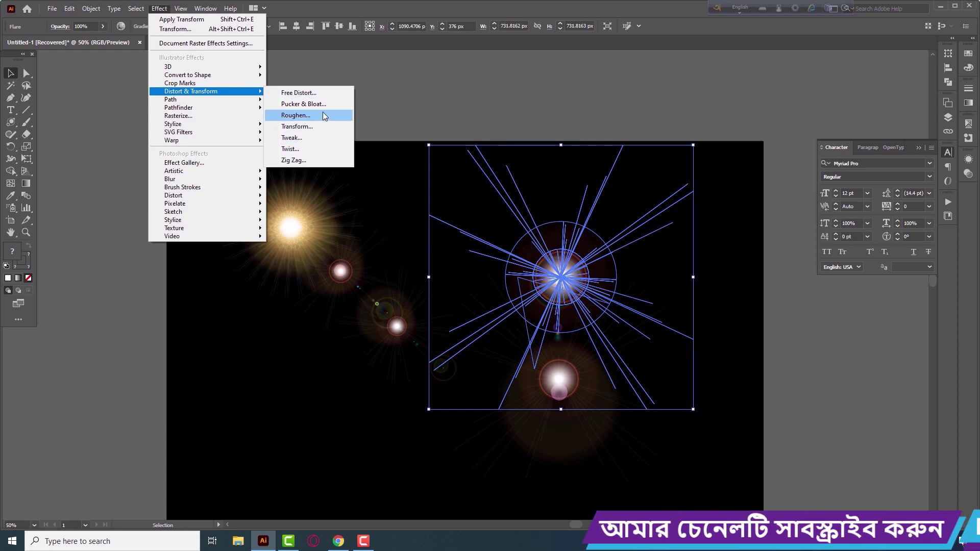
left_click(433, 102)
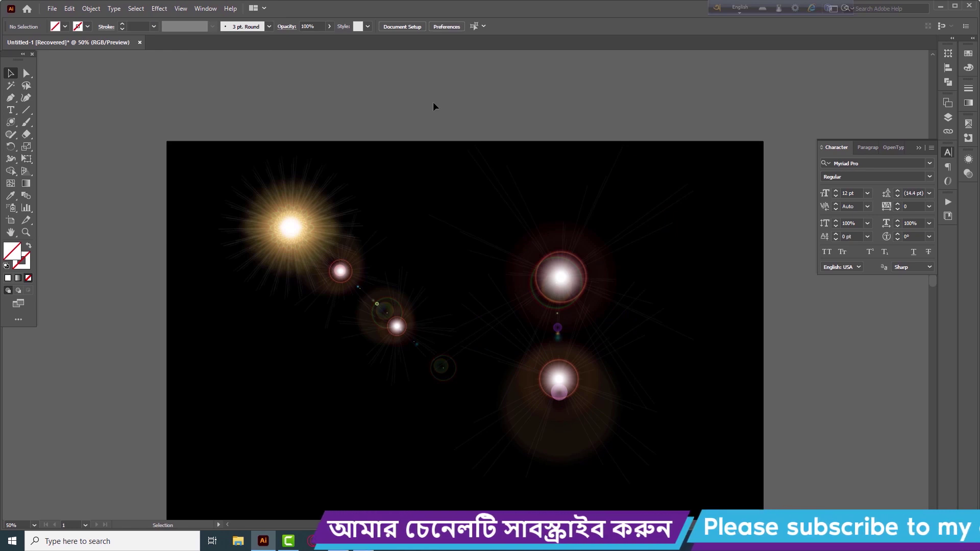